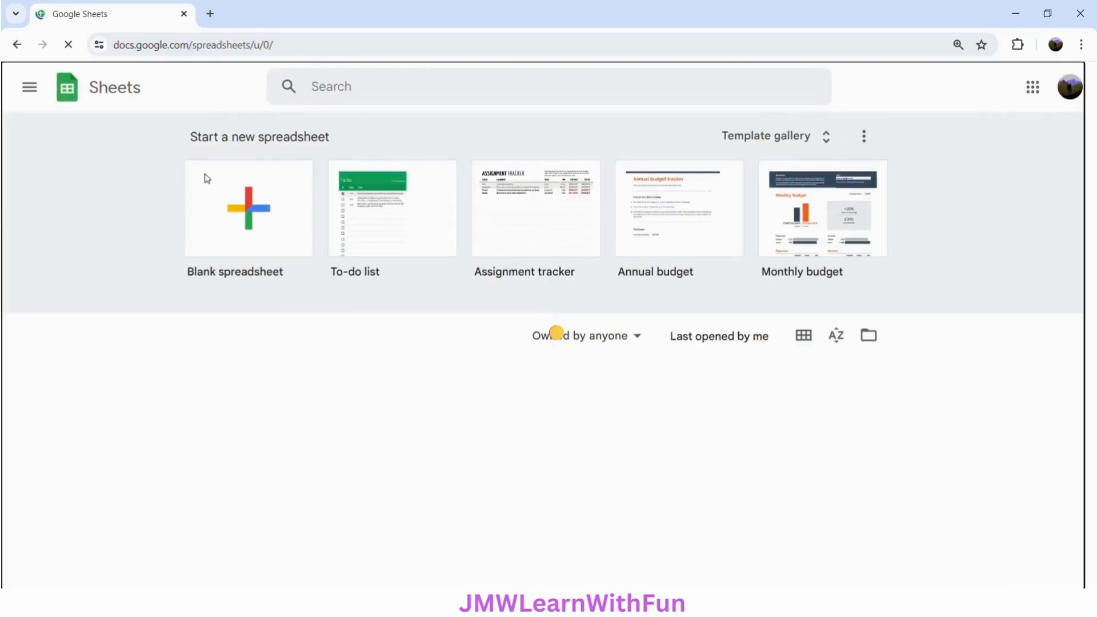
# Create a new blank spreadsheet
pyautogui.click(207, 179)
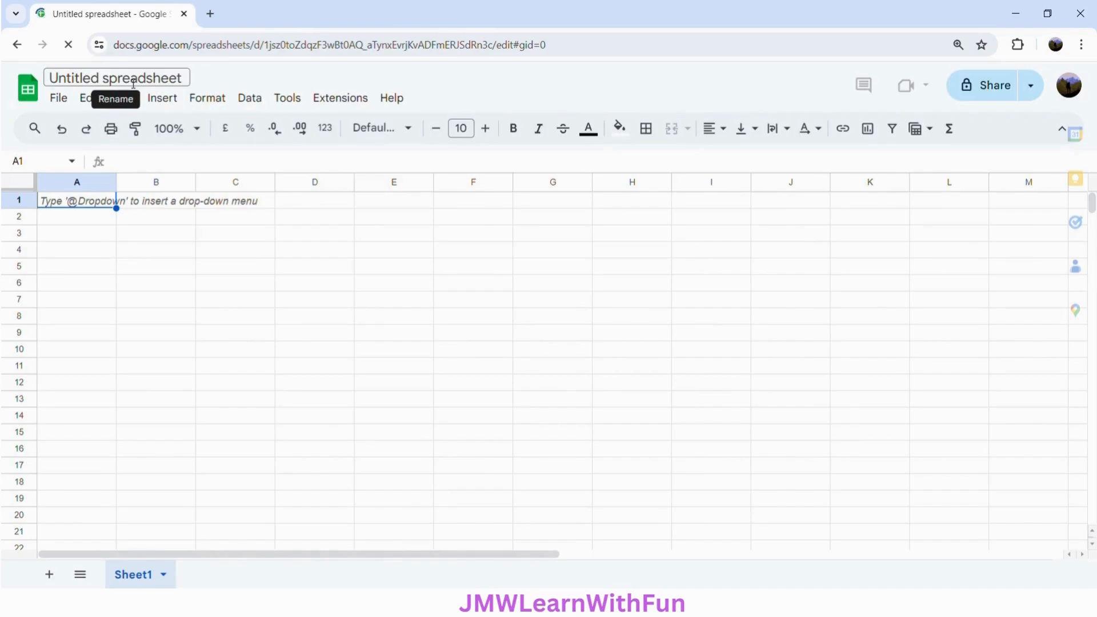
pyautogui.click(133, 78)
pyautogui.press('Escape')
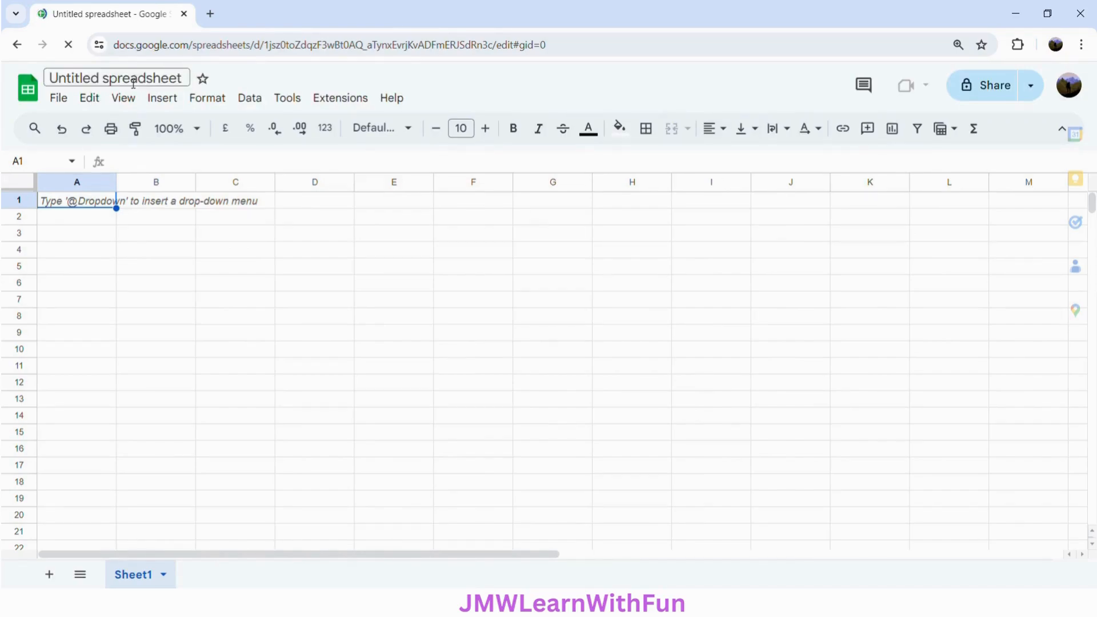
pyautogui.write('RANK')
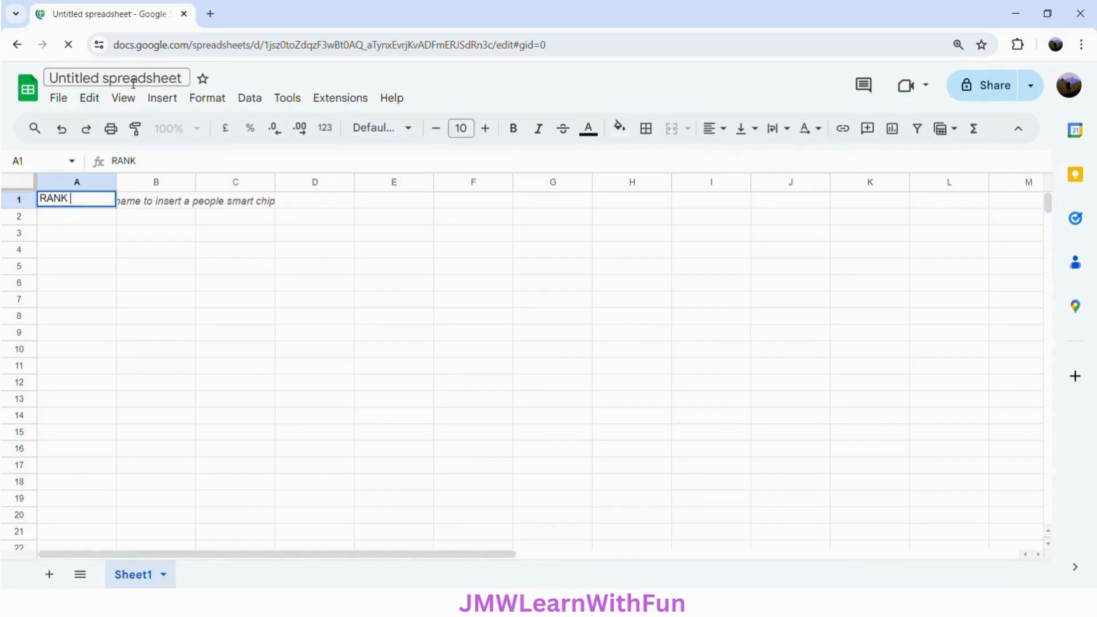
pyautogui.write(' Function')
pyautogui.hotkey('ctrl', 'a')
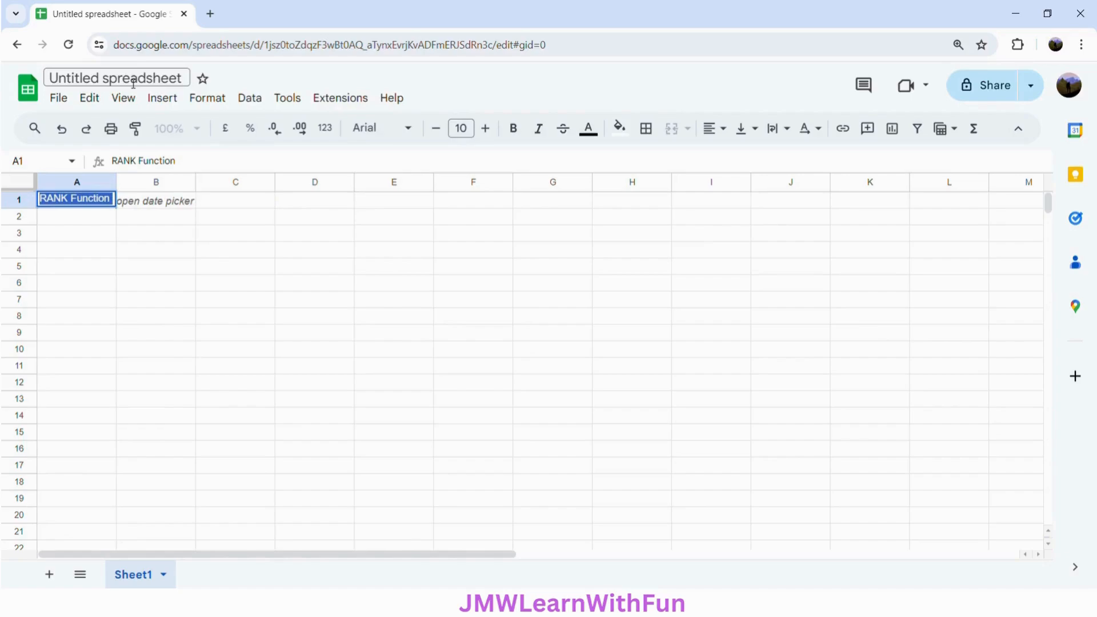
pyautogui.press('BackSpace')
# Rename the spreadsheet as "RANK Function"
pyautogui.click(118, 81)
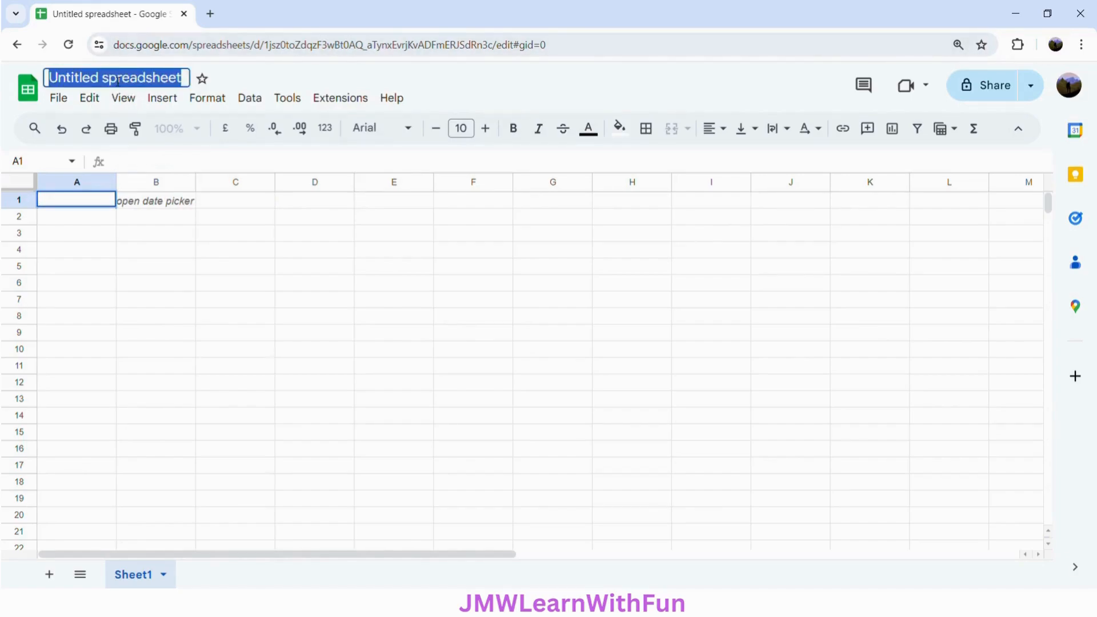
pyautogui.write('RANK Function')
pyautogui.press('Return')
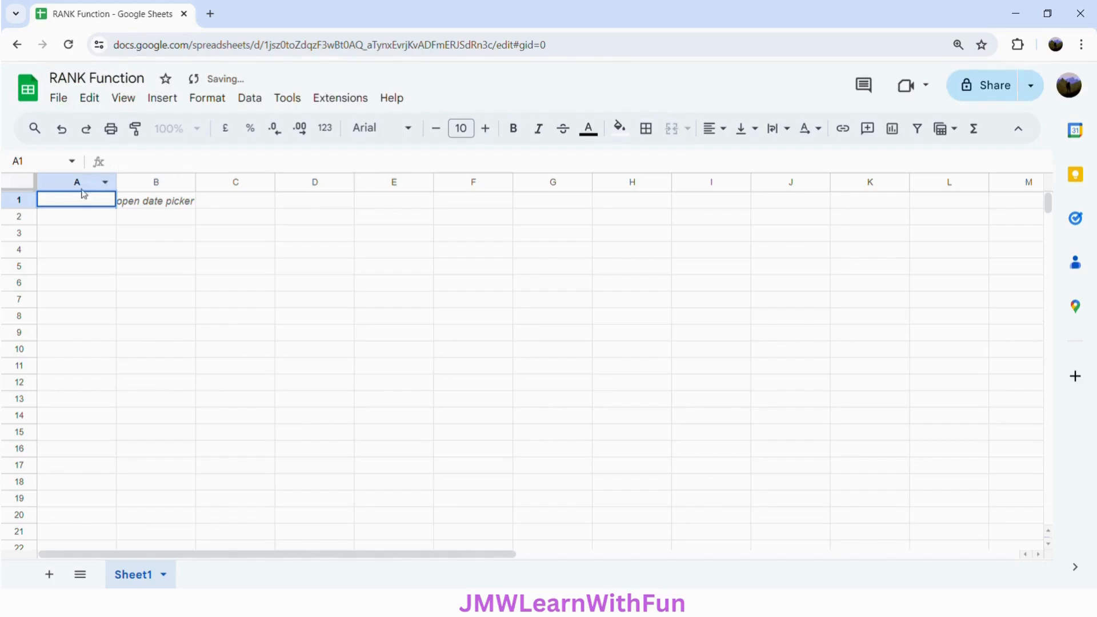
pyautogui.press('Tab')
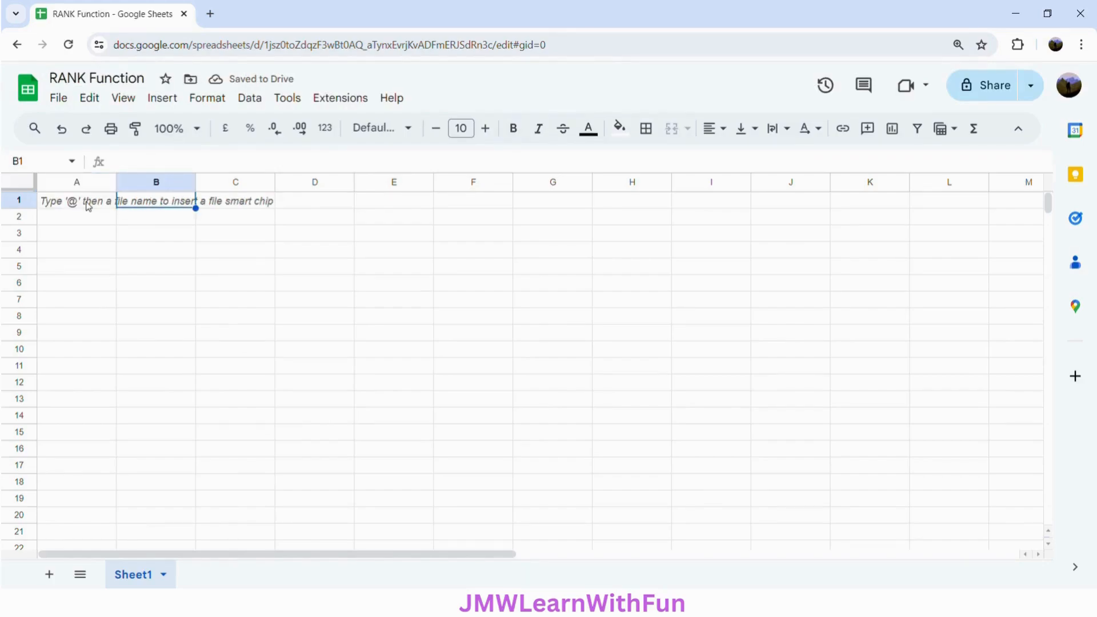
# Enter the column headers Sr. No., Name, Score and Rank in cells A1 to D1
pyautogui.click(88, 207)
pyautogui.write('Sr.')
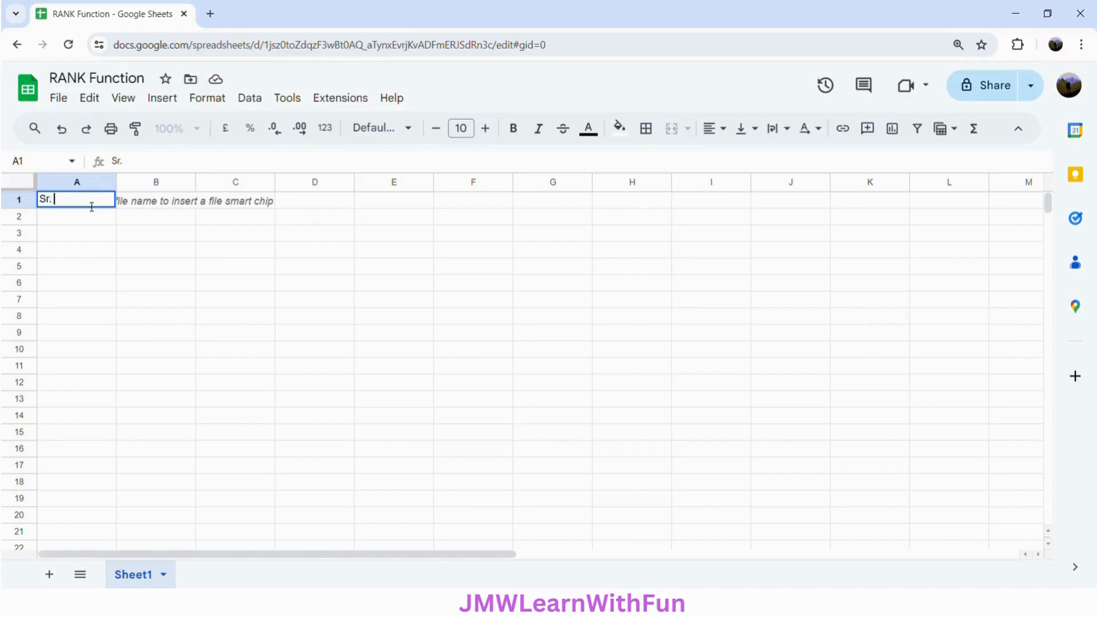
pyautogui.write(' No.')
pyautogui.press('Tab')
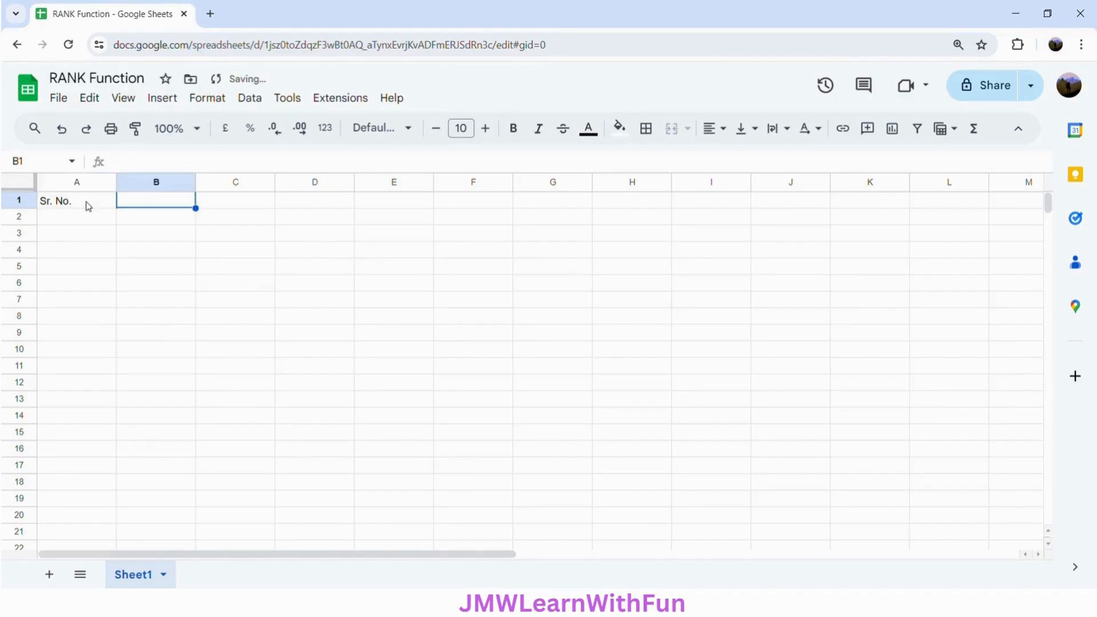
pyautogui.write('Name')
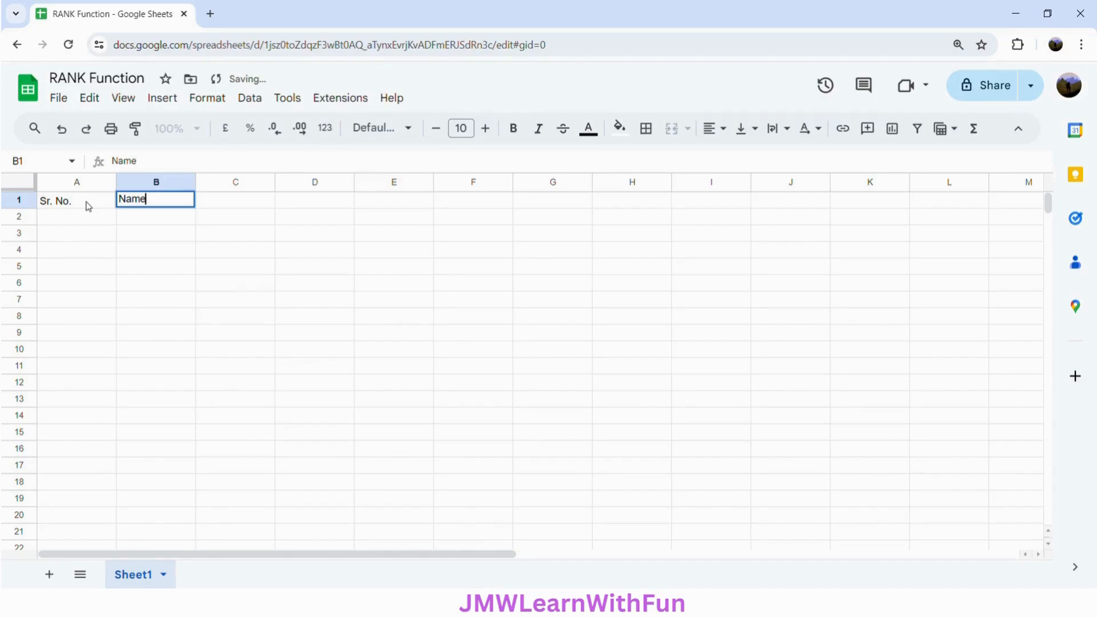
pyautogui.press('Tab')
pyautogui.write('Sco')
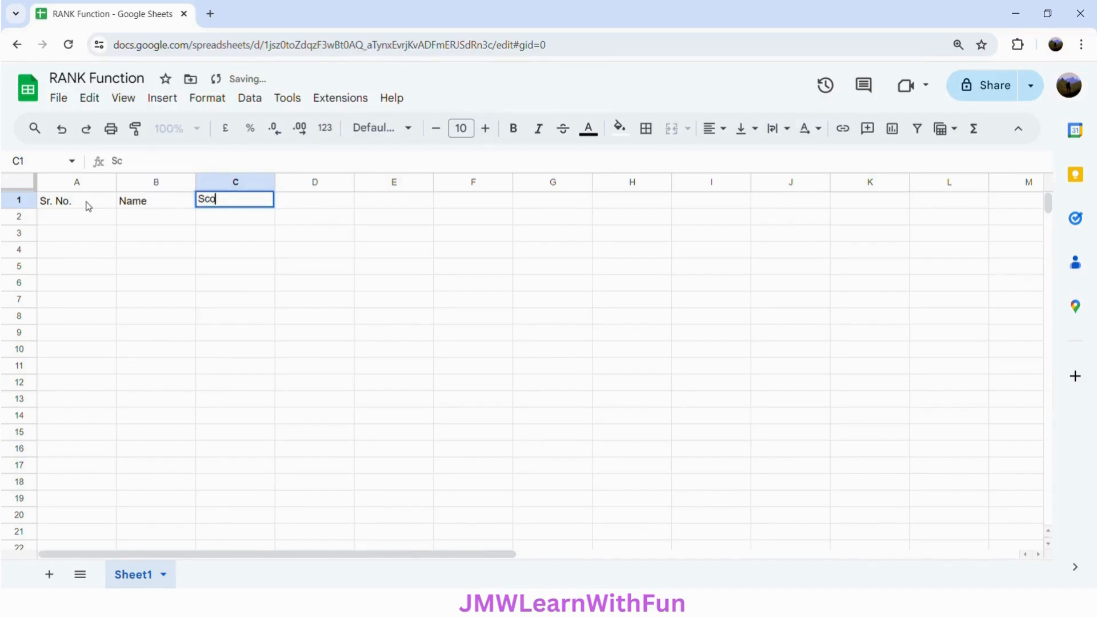
pyautogui.write('re')
pyautogui.press('Tab')
pyautogui.write('Rank')
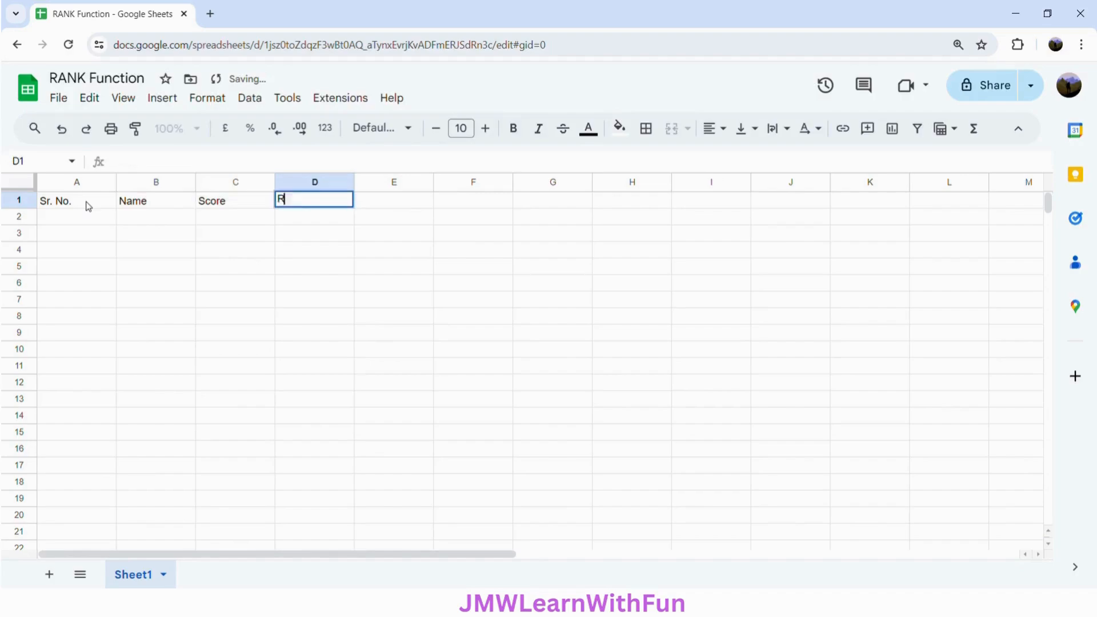
# Number the ten rows under Sr. No. with the formula =SEQUENCE(10,1,1,1) in cell A2
pyautogui.click(61, 223)
pyautogui.write('=')
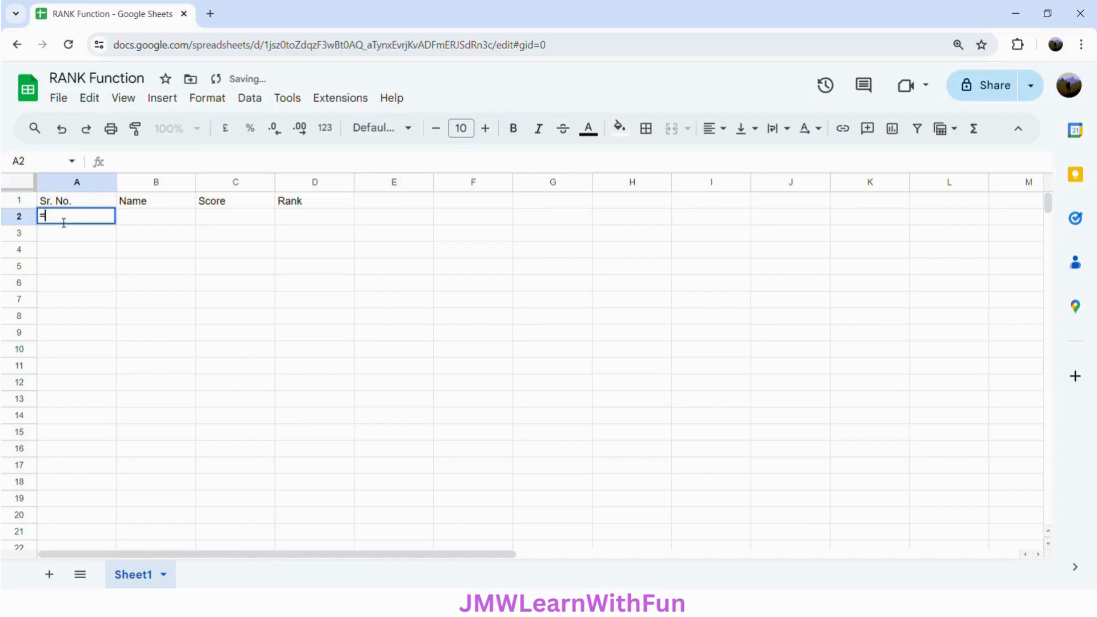
pyautogui.write('SEQ')
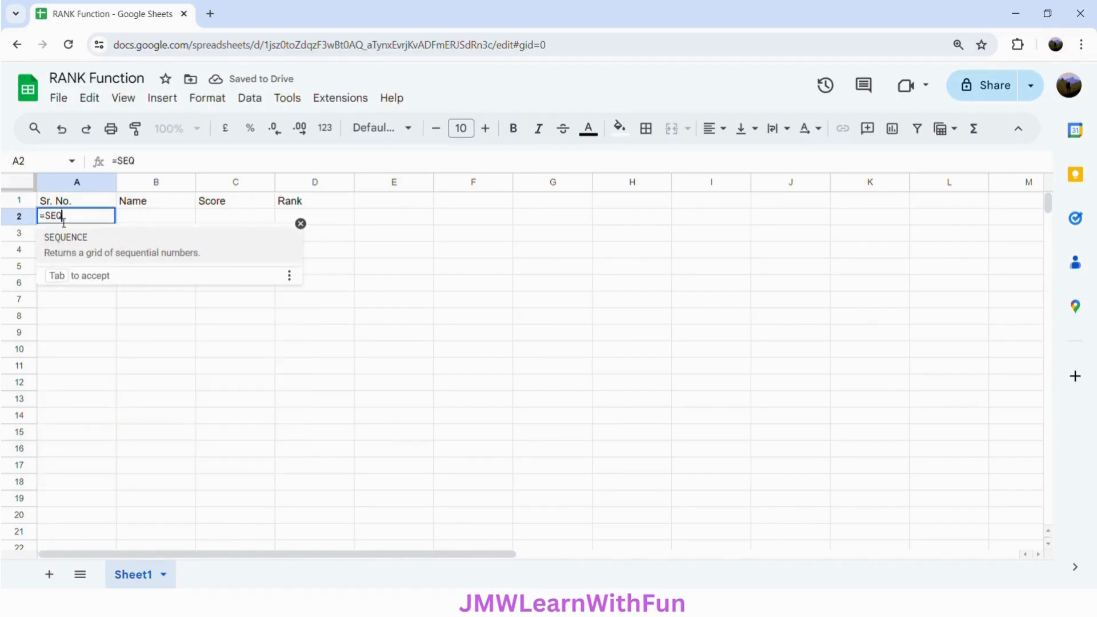
pyautogui.click(169, 256)
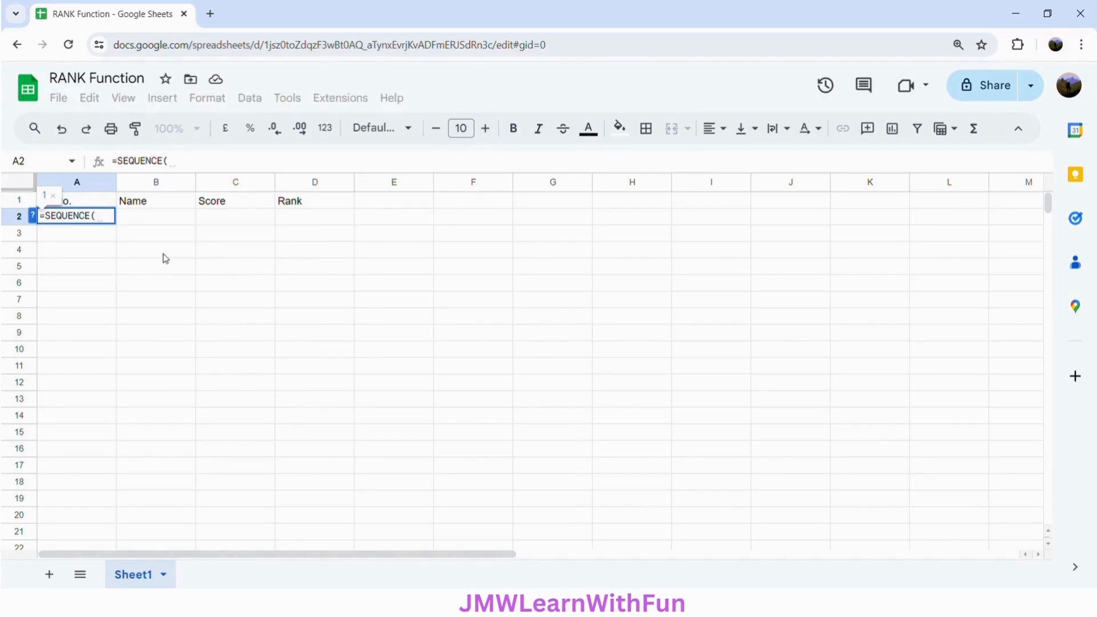
pyautogui.write('1')
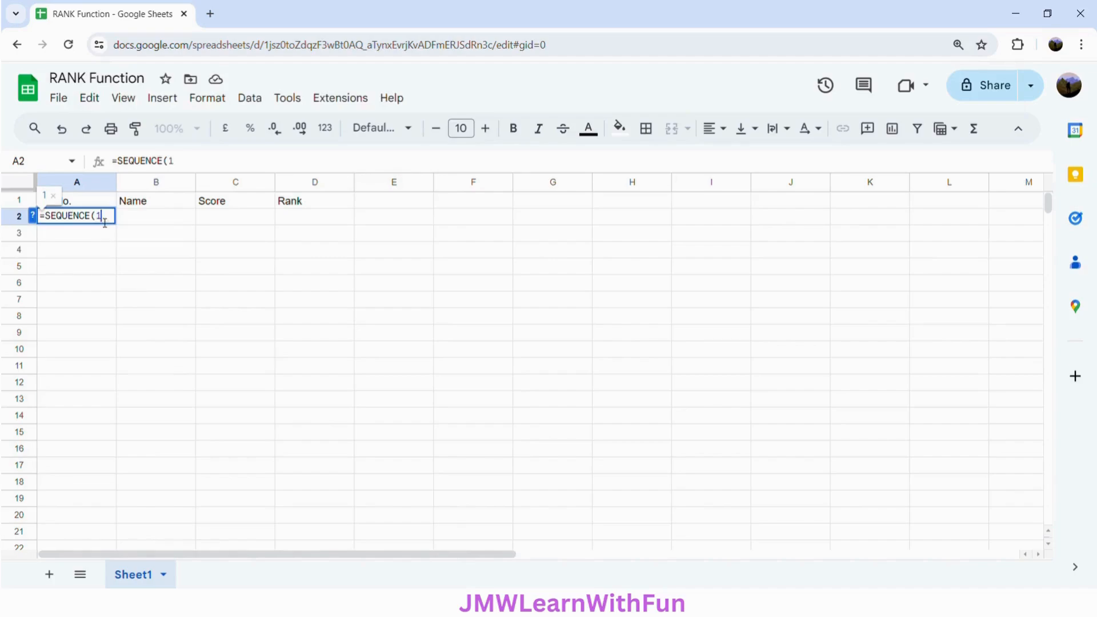
pyautogui.write('0,1,1,1')
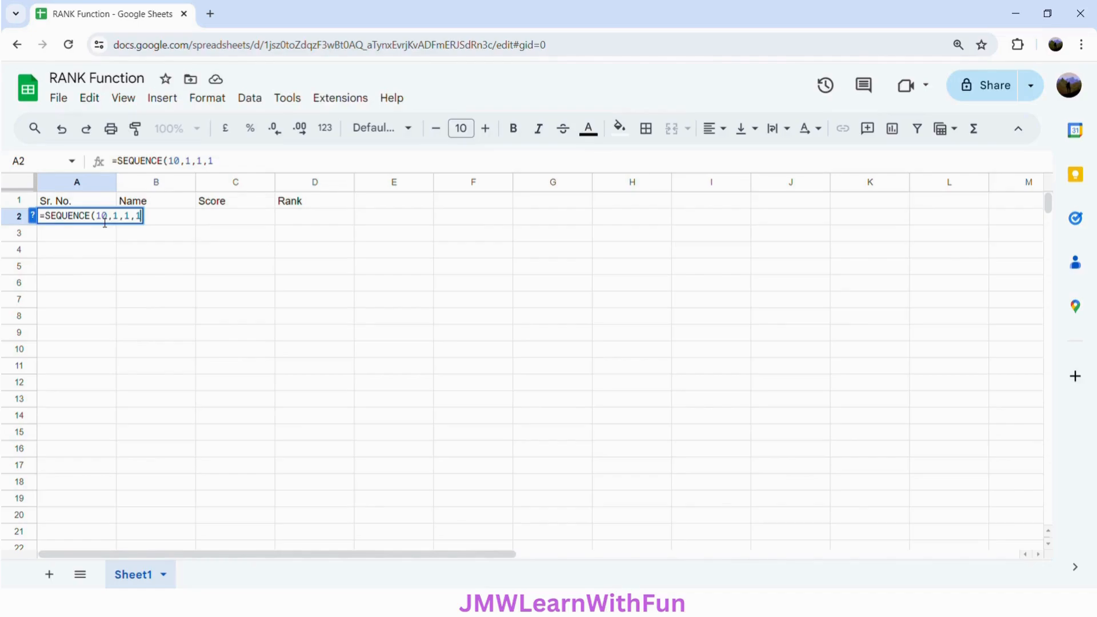
pyautogui.write(')')
pyautogui.press('Return')
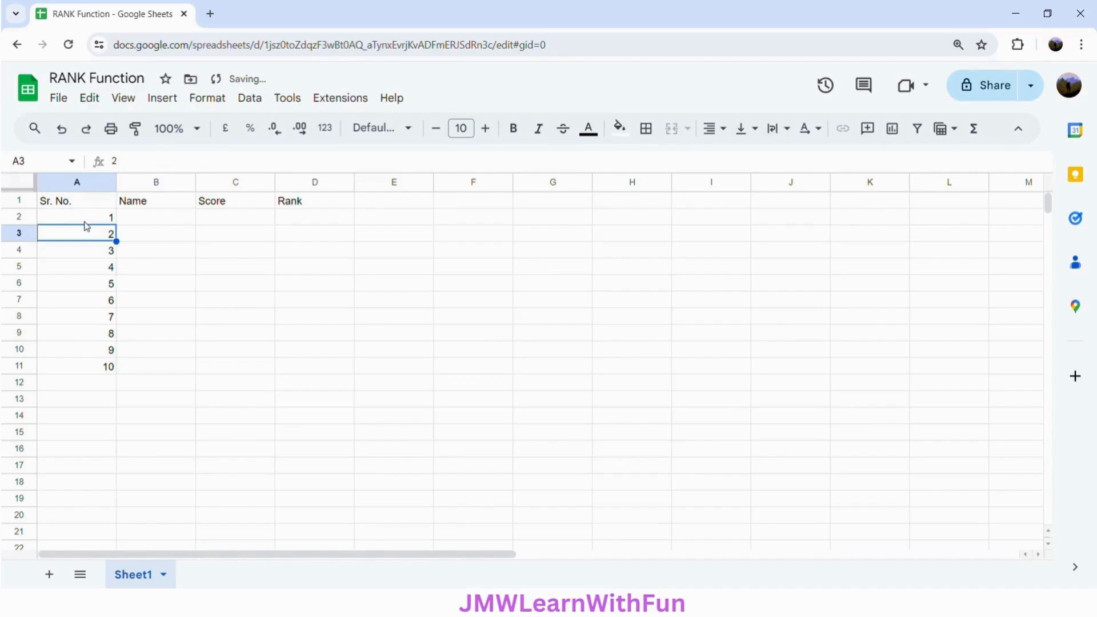
pyautogui.click(98, 221)
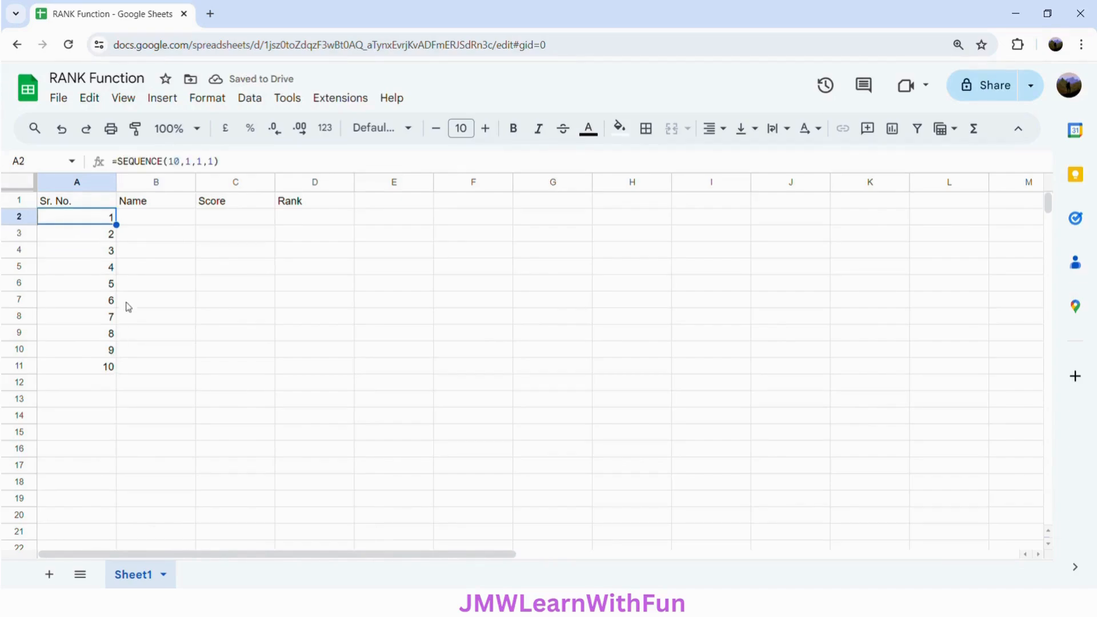
# Fill the Name column from B2 to B11 with the letters A through J, one per row
pyautogui.click(158, 216)
pyautogui.write('A')
pyautogui.press('Return')
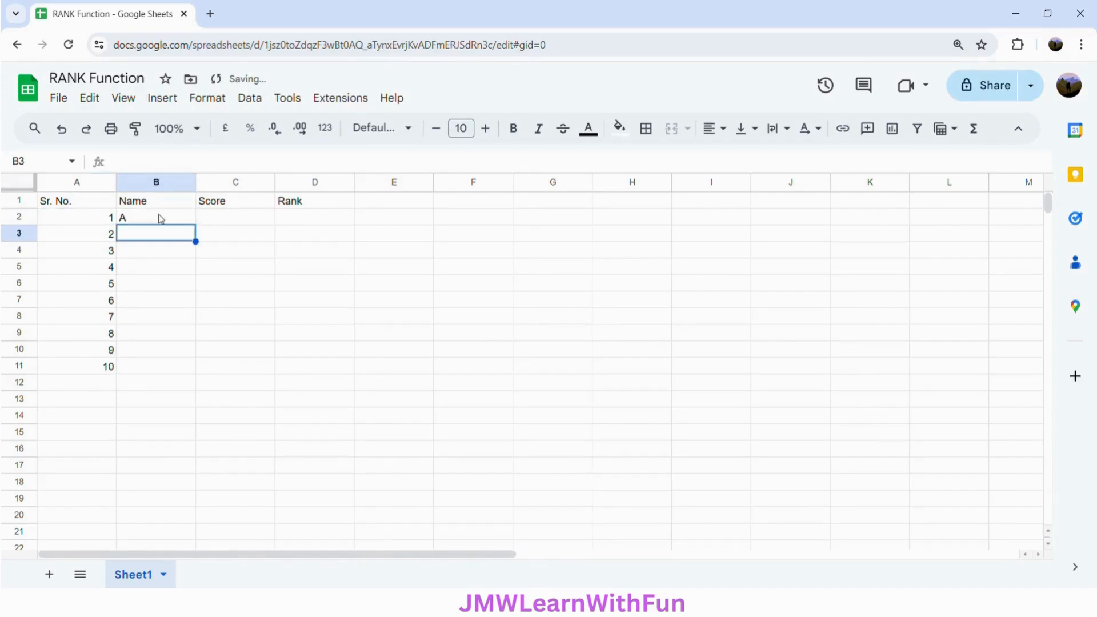
pyautogui.write('B')
pyautogui.press('Return')
pyautogui.write('C')
pyautogui.press('Return')
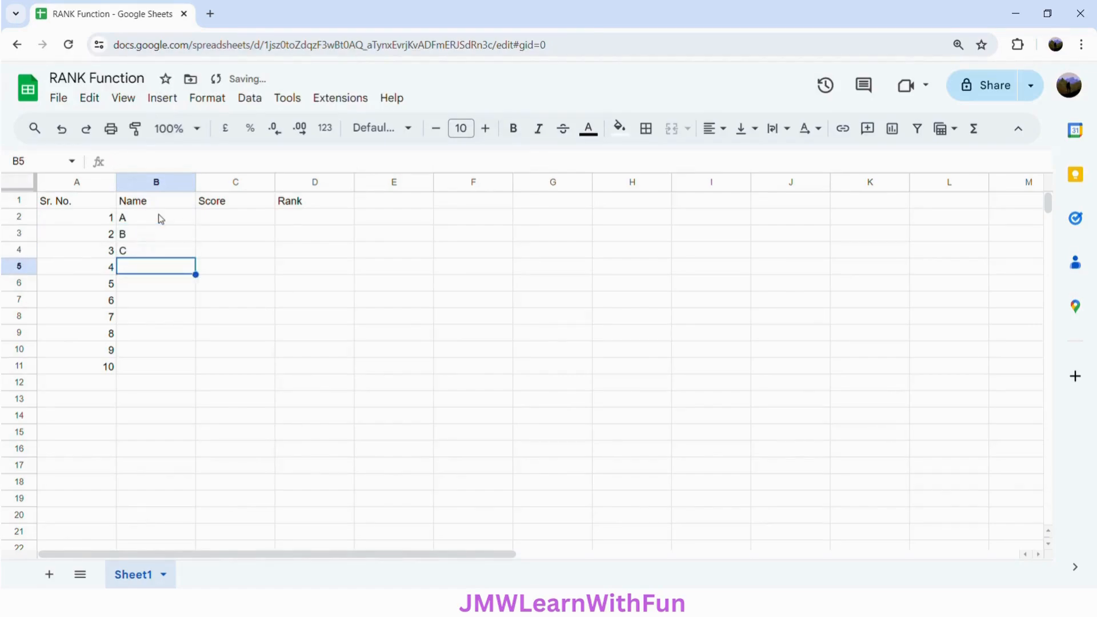
pyautogui.write('D')
pyautogui.press('Return')
pyautogui.write('E')
pyautogui.press('Return')
pyautogui.write('F')
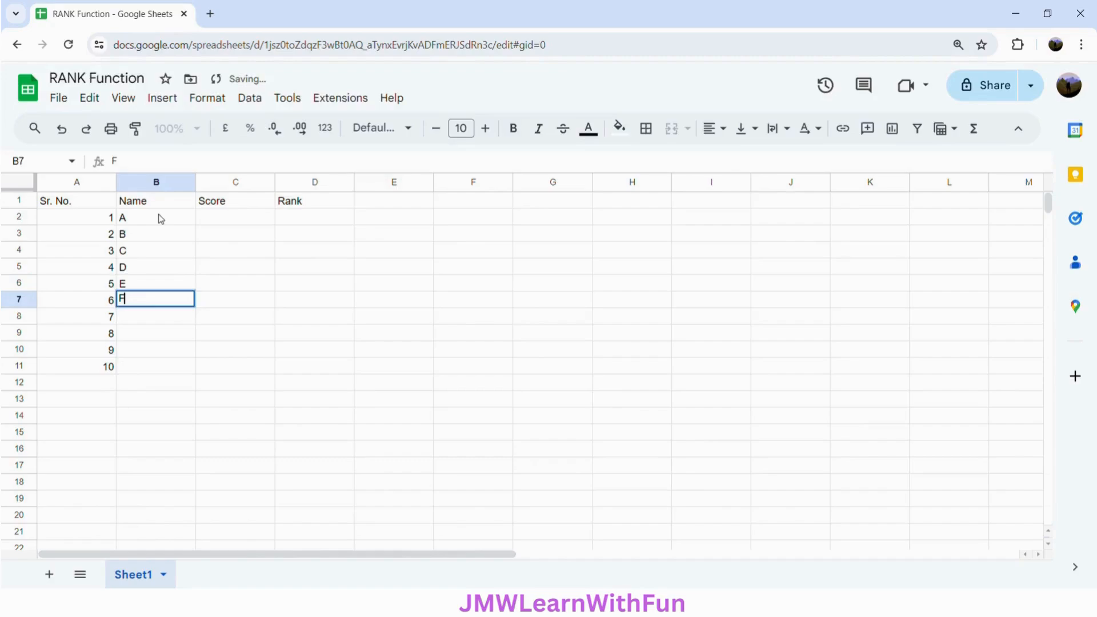
pyautogui.press('Return')
pyautogui.write('G')
pyautogui.press('Return')
pyautogui.write('H')
pyautogui.press('Return')
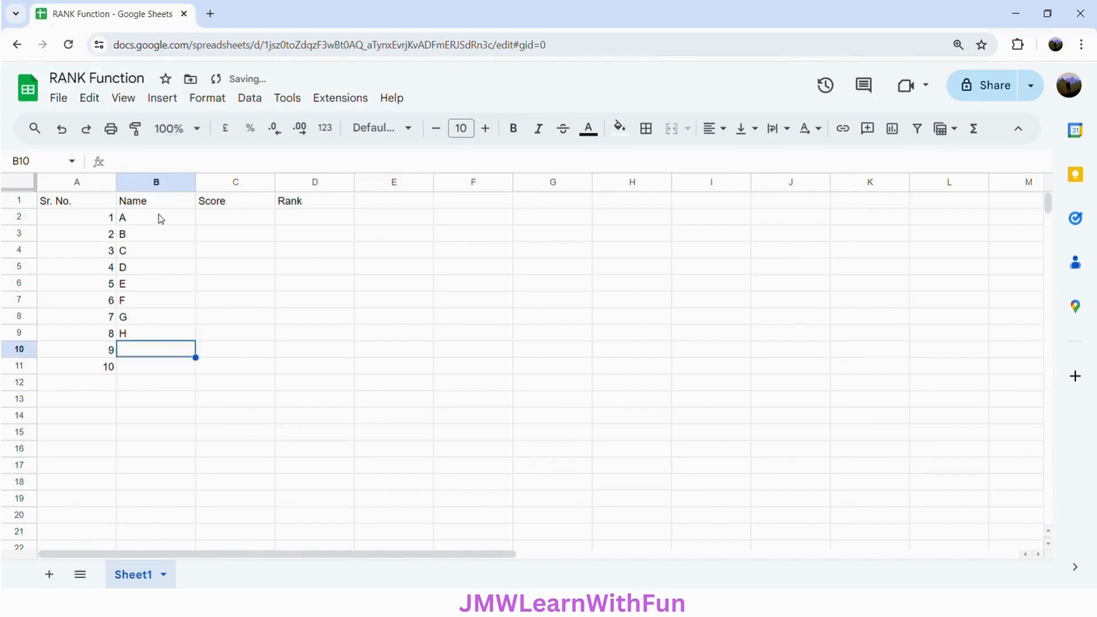
pyautogui.write('I')
pyautogui.press('Return')
pyautogui.write('J')
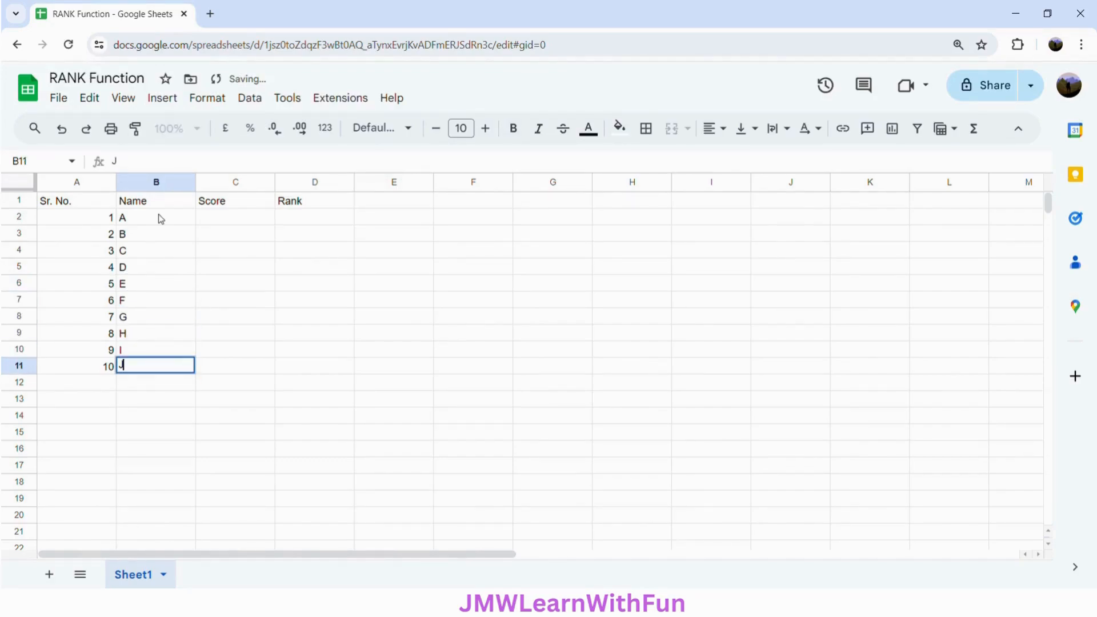
# Enter the scores 98, 88, 90, 56, 67, 69, 78, 88, 55 and 80 in cells C2 to C11
pyautogui.click(229, 220)
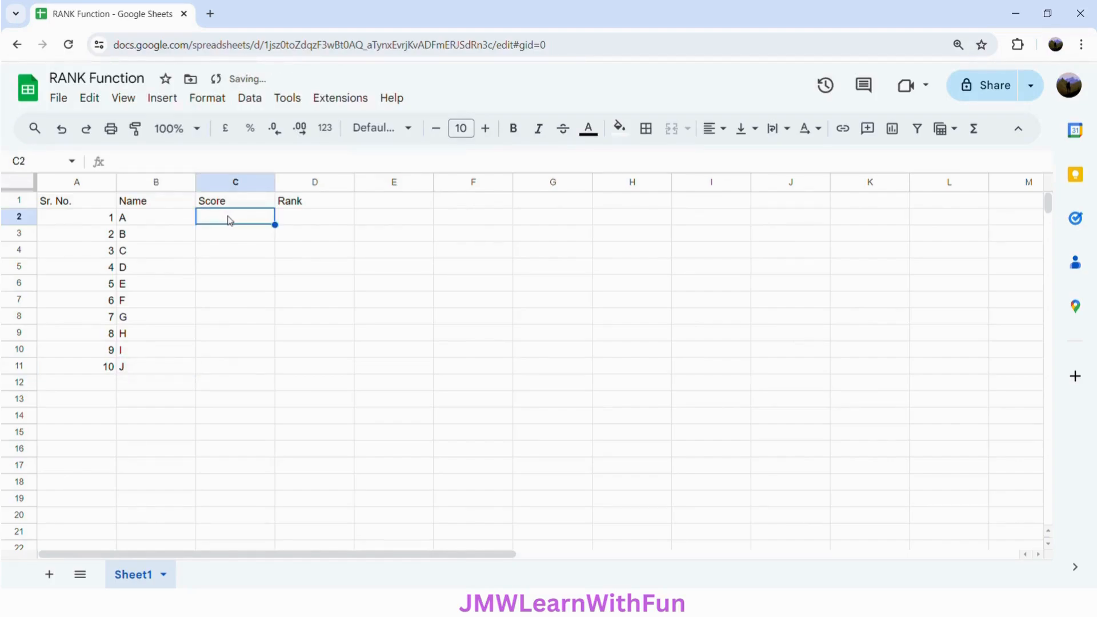
pyautogui.write('98')
pyautogui.press('Return')
pyautogui.write('8')
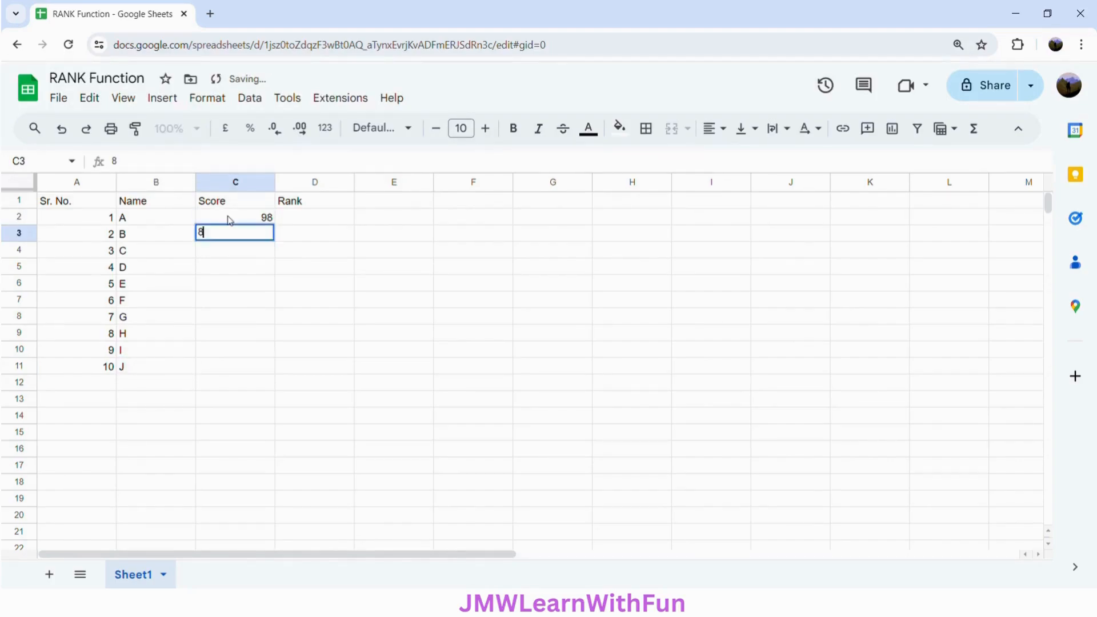
pyautogui.write('8')
pyautogui.press('Return')
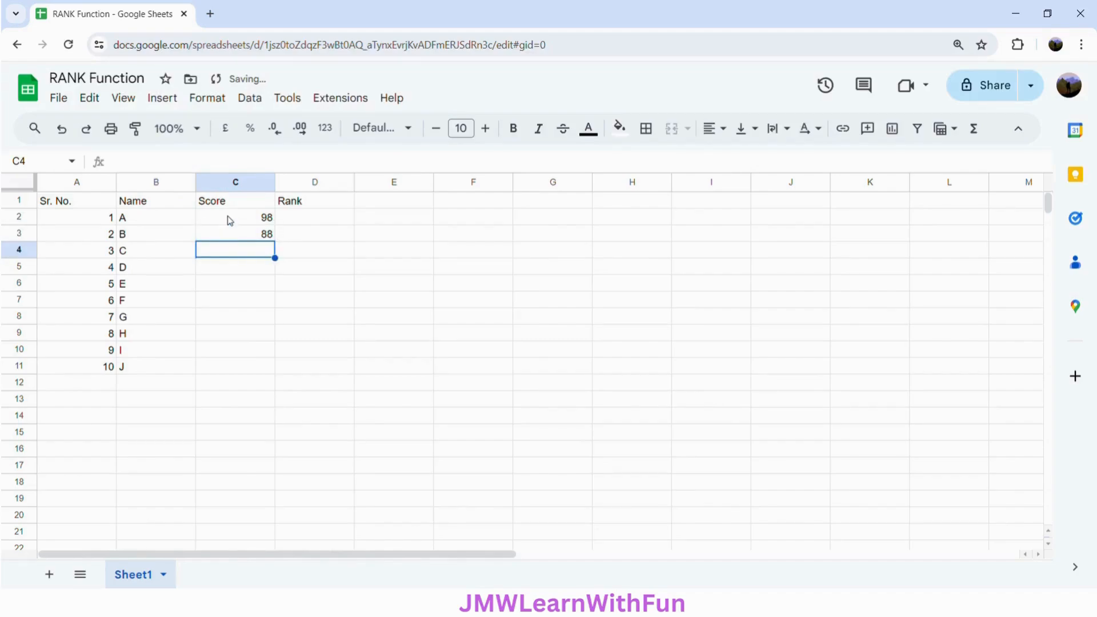
pyautogui.write('90')
pyautogui.press('Return')
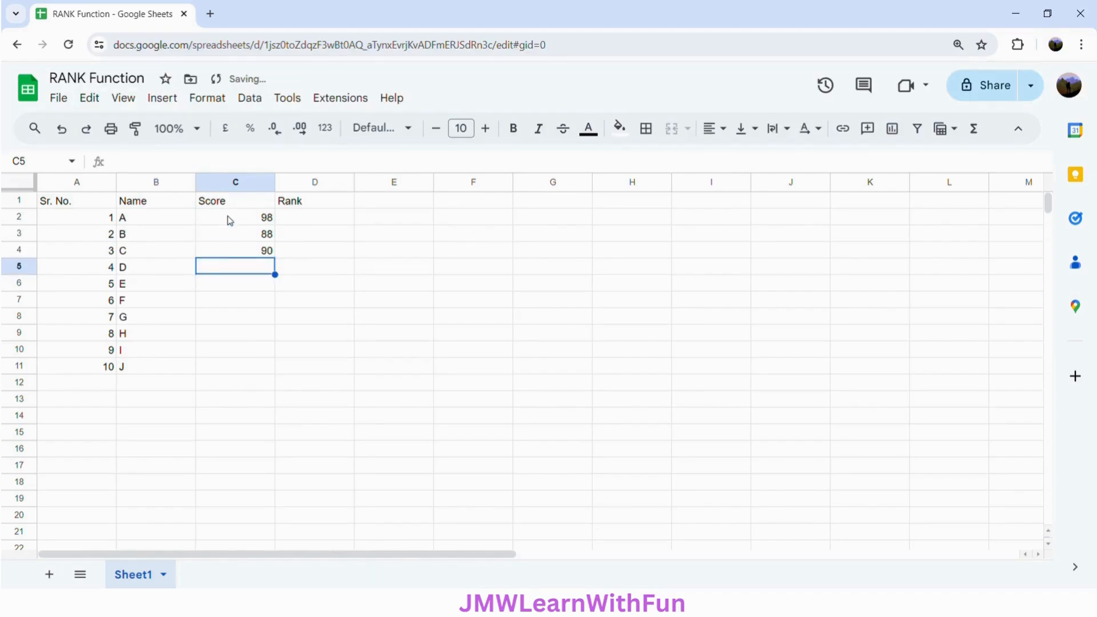
pyautogui.write('56')
pyautogui.press('Return')
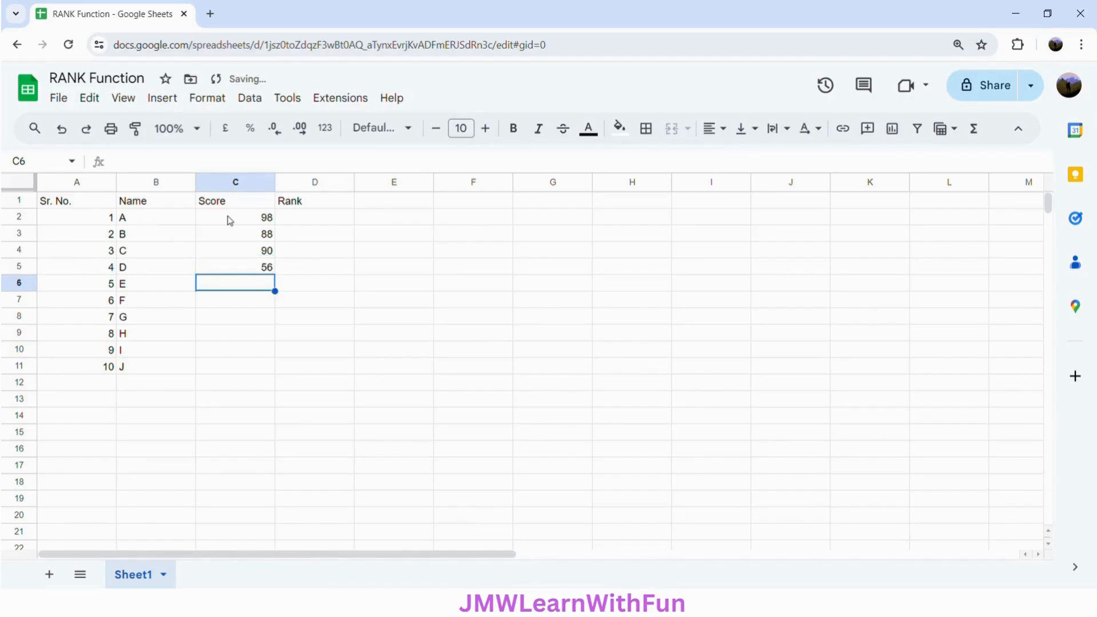
pyautogui.write('67')
pyautogui.press('Return')
pyautogui.write('69')
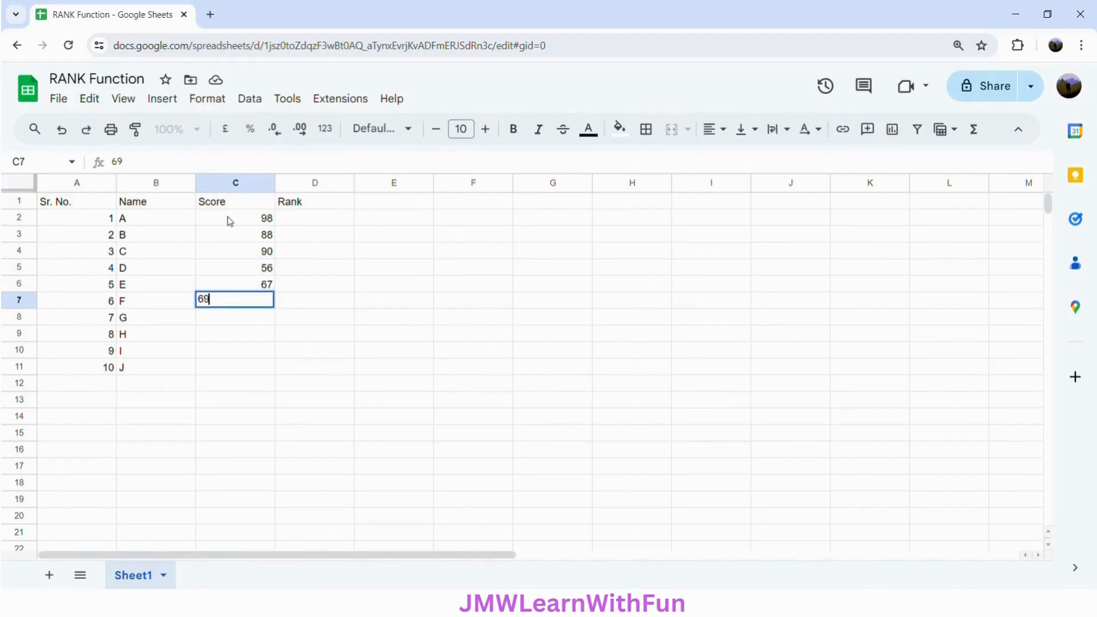
pyautogui.press('Return')
pyautogui.write('78')
pyautogui.press('Return')
pyautogui.write('88')
pyautogui.press('Return')
pyautogui.write('5')
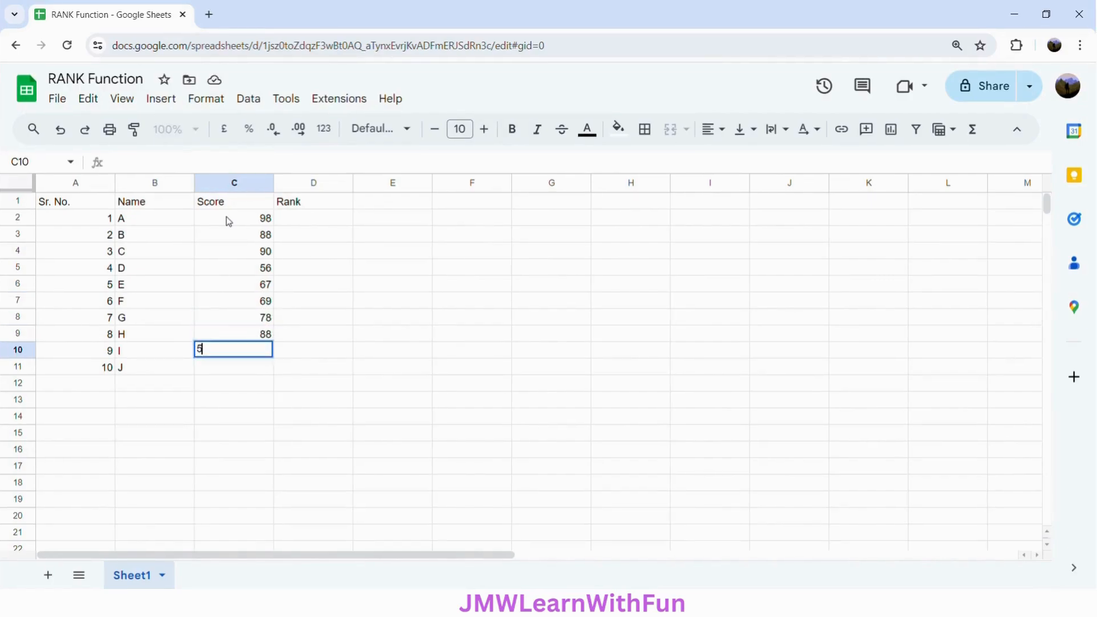
pyautogui.write('5')
pyautogui.press('Return')
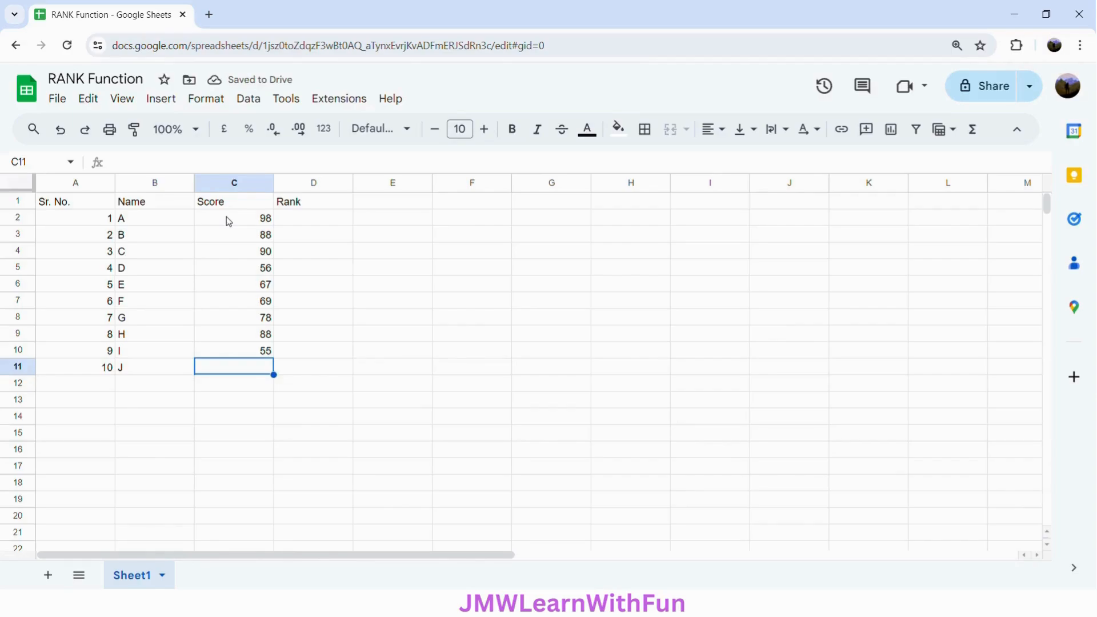
pyautogui.write('80')
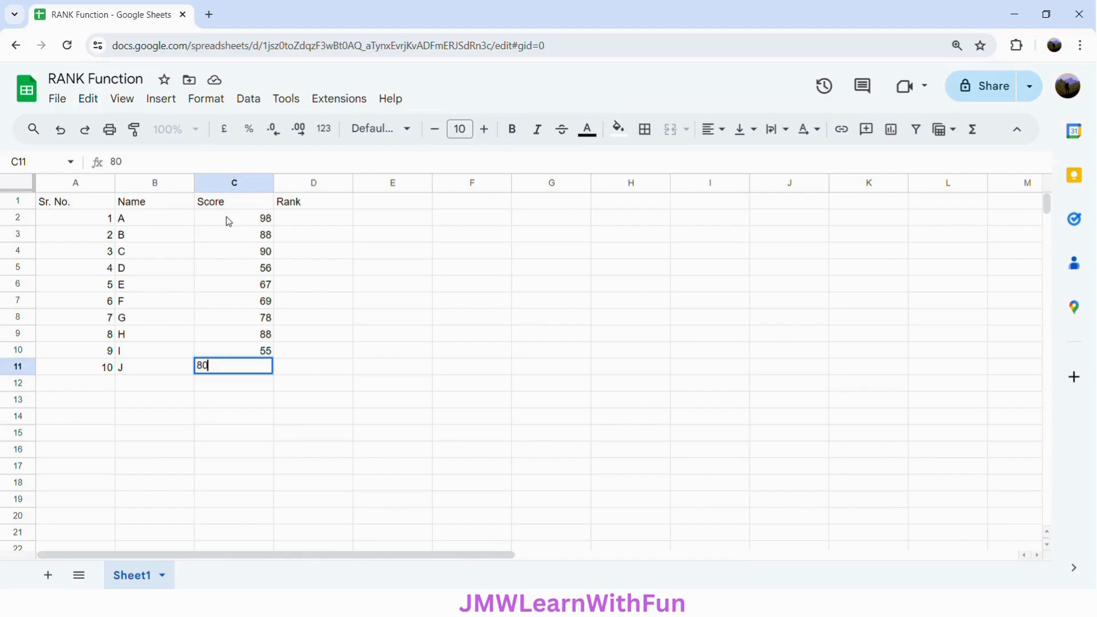
pyautogui.press('Return')
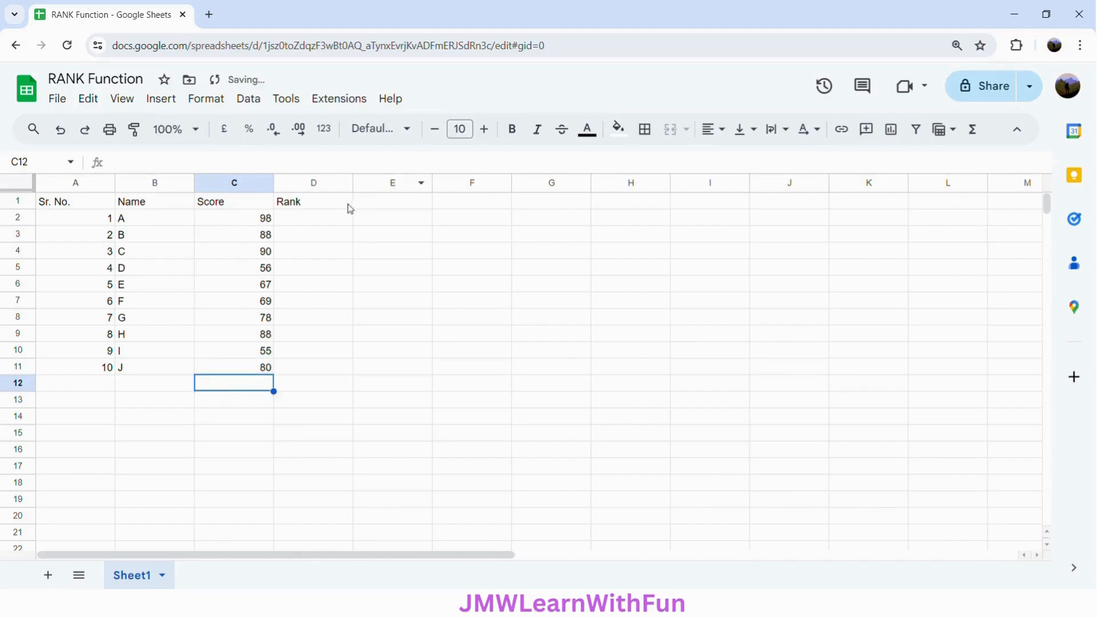
# Start a RANK formula in cell D2 and expand the function help that explains its arguments
pyautogui.click(340, 223)
pyautogui.write('=')
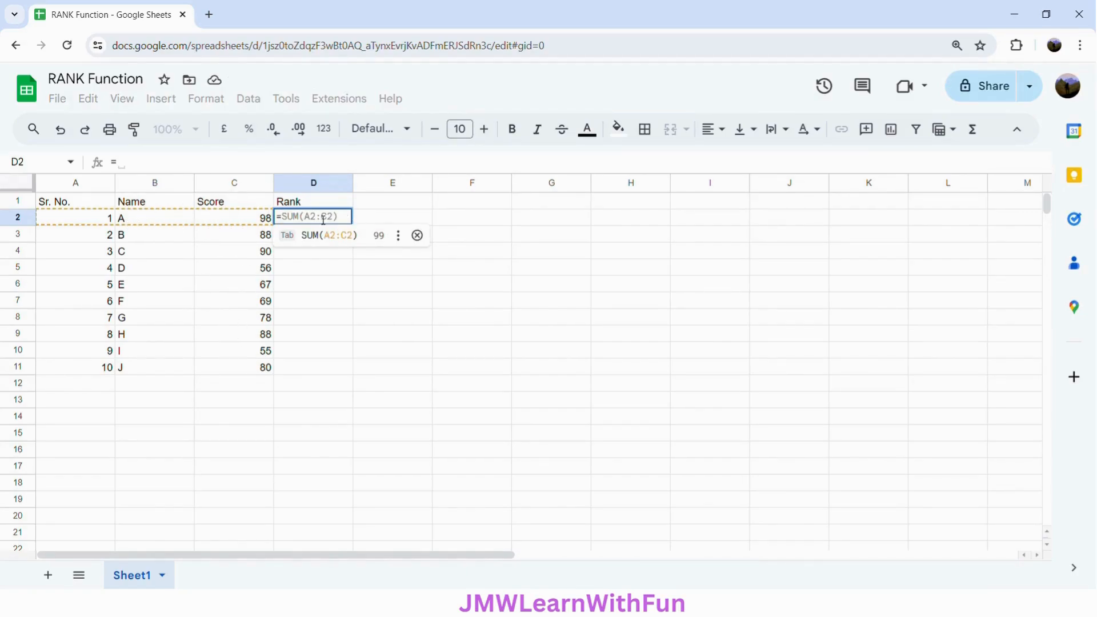
pyautogui.write('R')
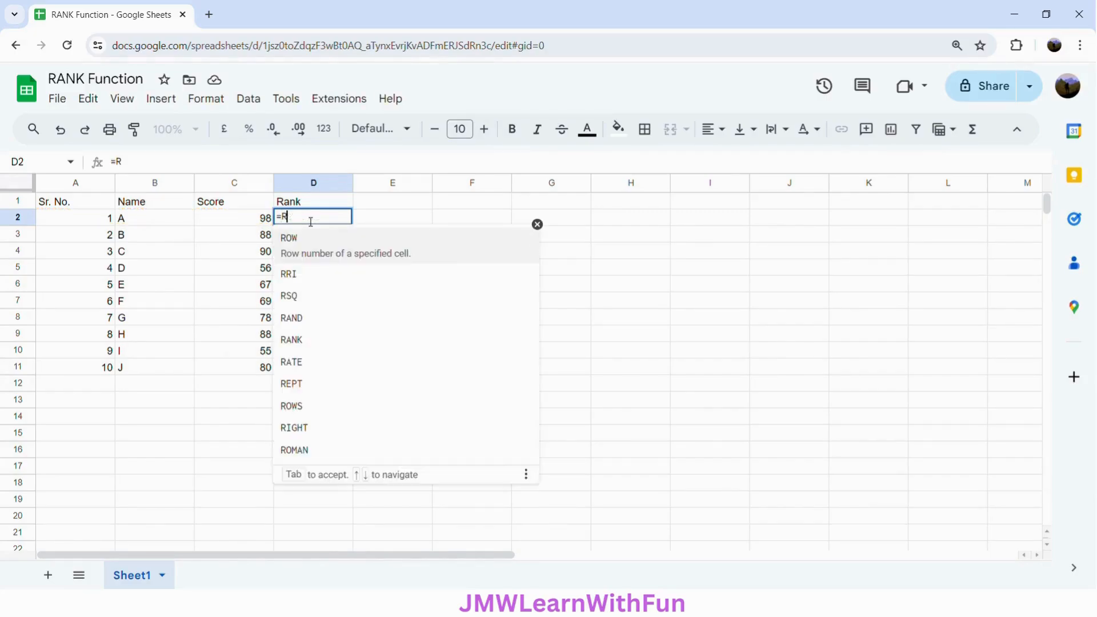
pyautogui.write('ANK')
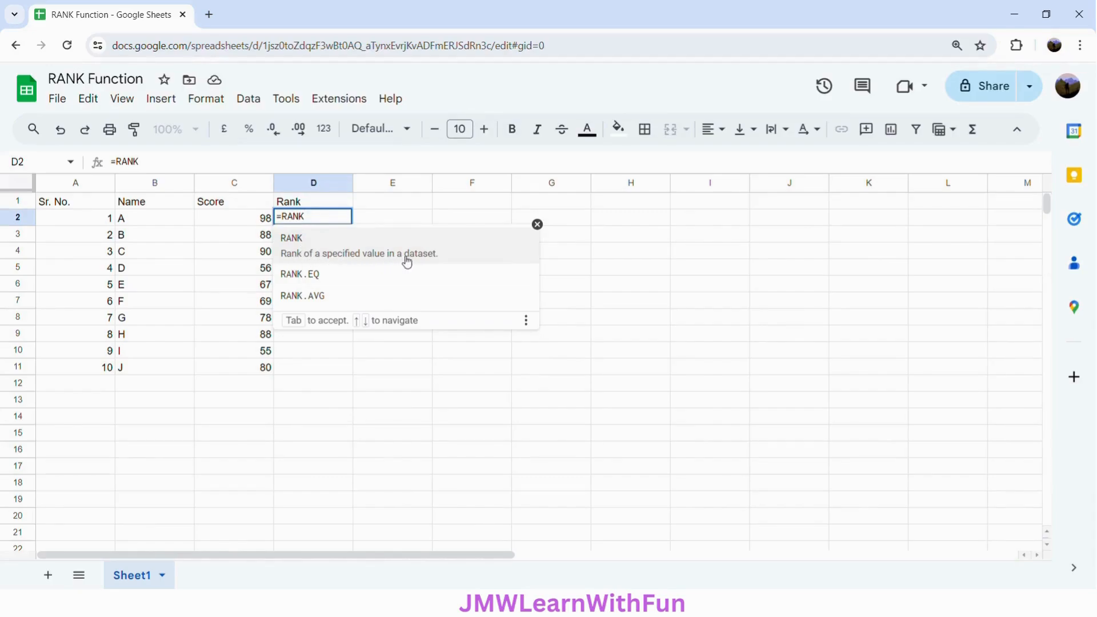
pyautogui.click(373, 254)
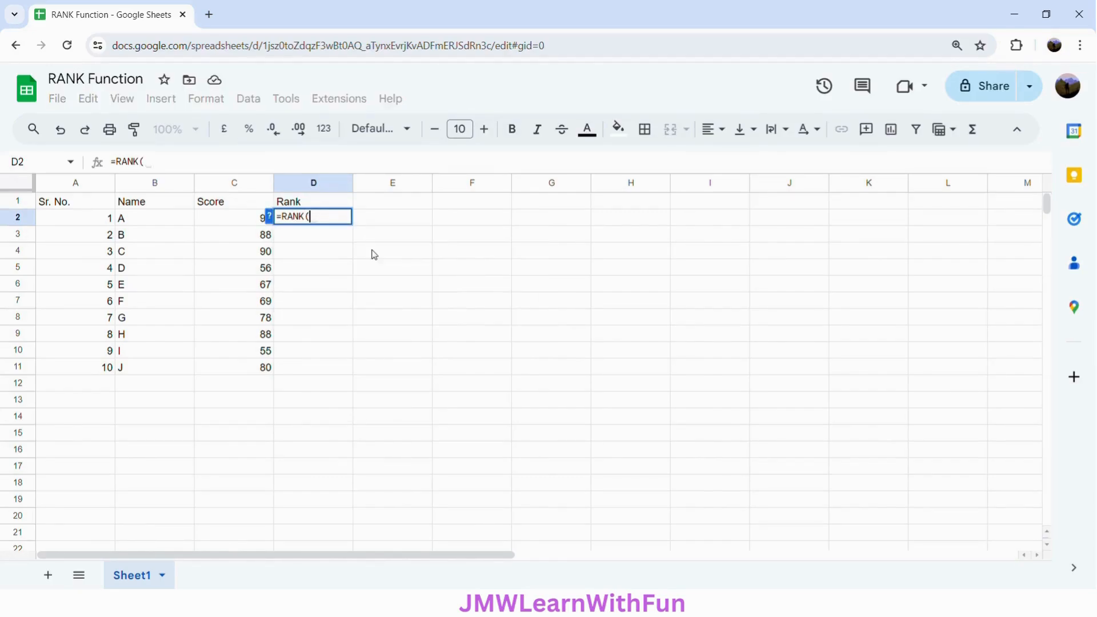
pyautogui.click(269, 218)
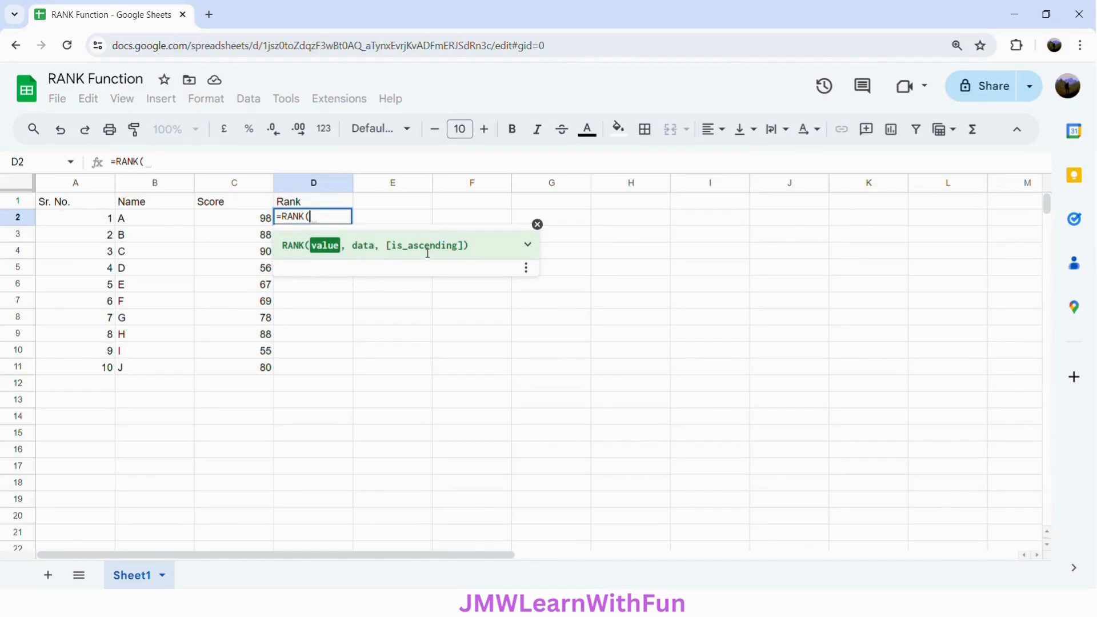
pyautogui.click(526, 249)
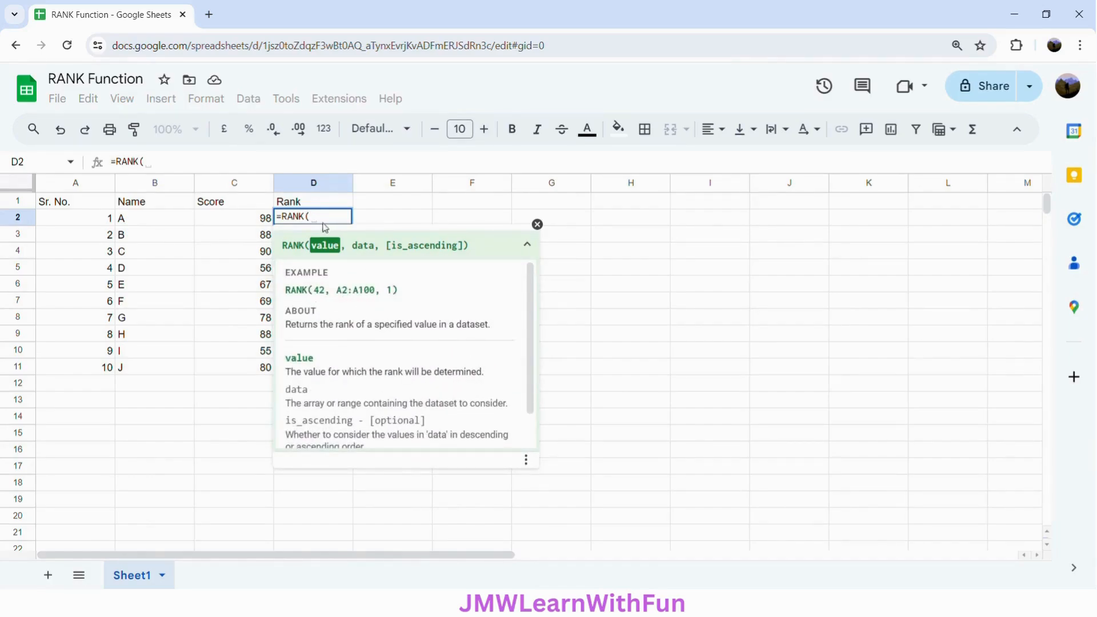
# Complete the formula in D2 as =RANK(C2,$C$2:$C$11,0) and accept the suggested auto-fill for D3 to D11
pyautogui.click(249, 224)
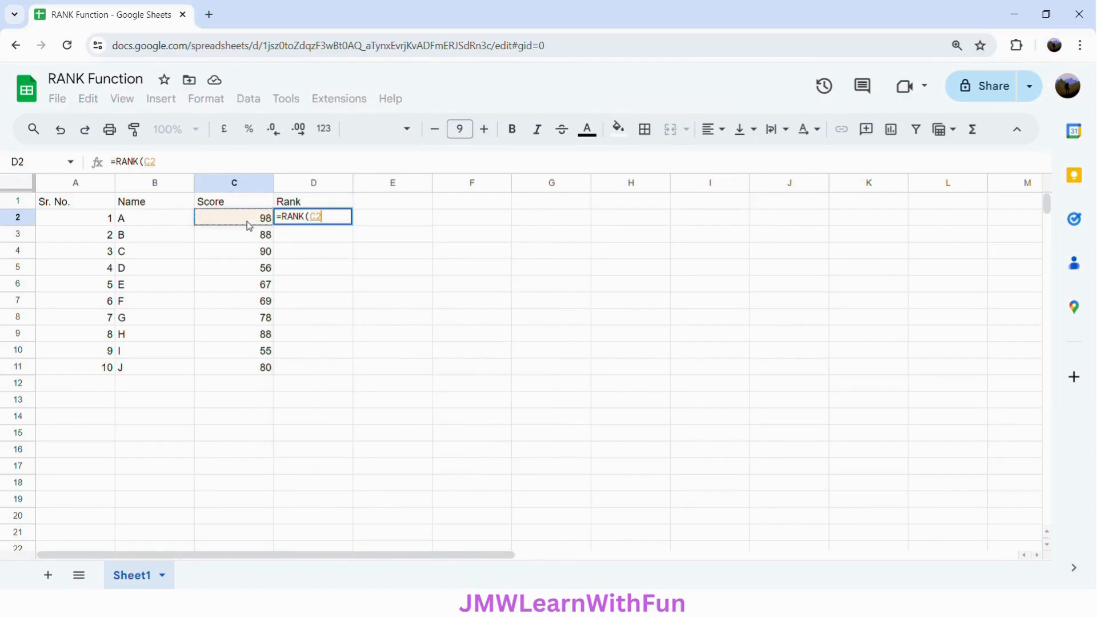
pyautogui.write(',')
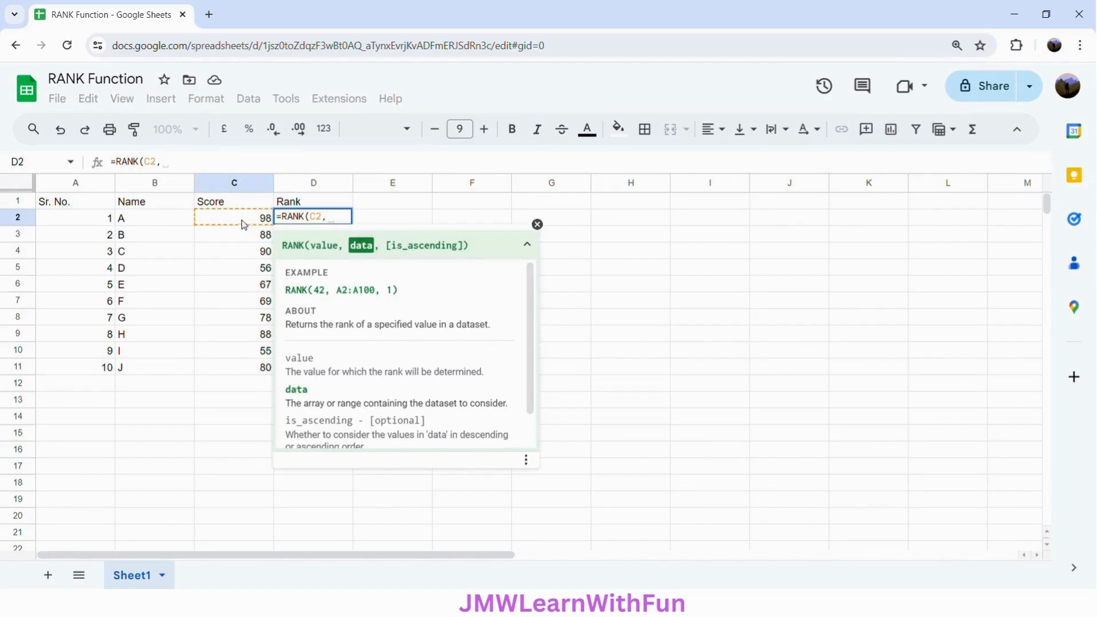
pyautogui.moveTo(231, 219); pyautogui.dragTo(252, 369)
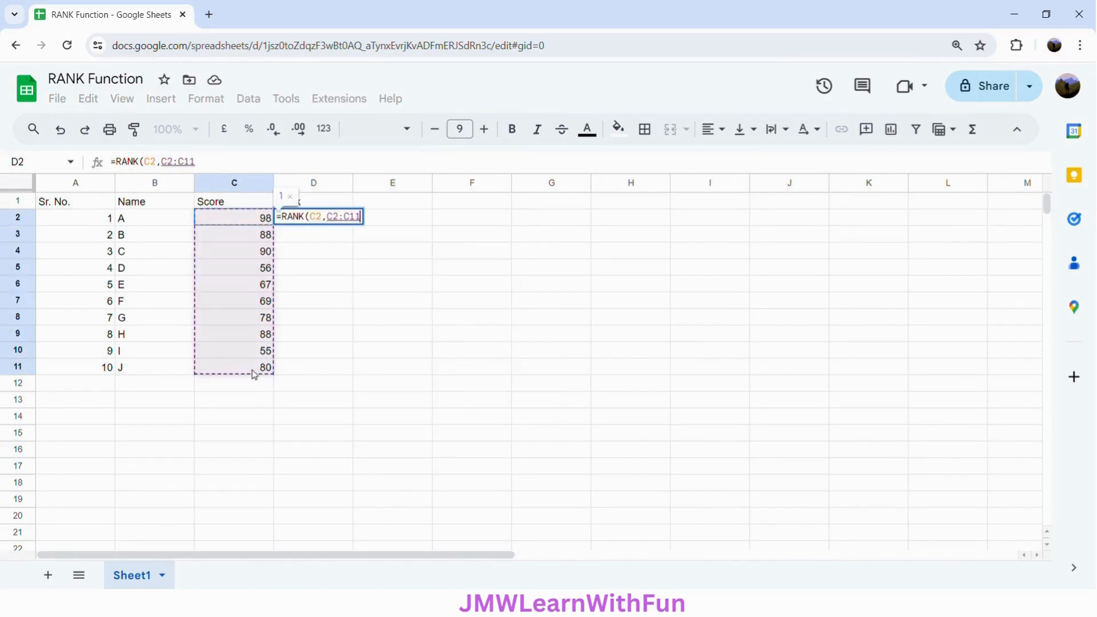
pyautogui.press('F4')
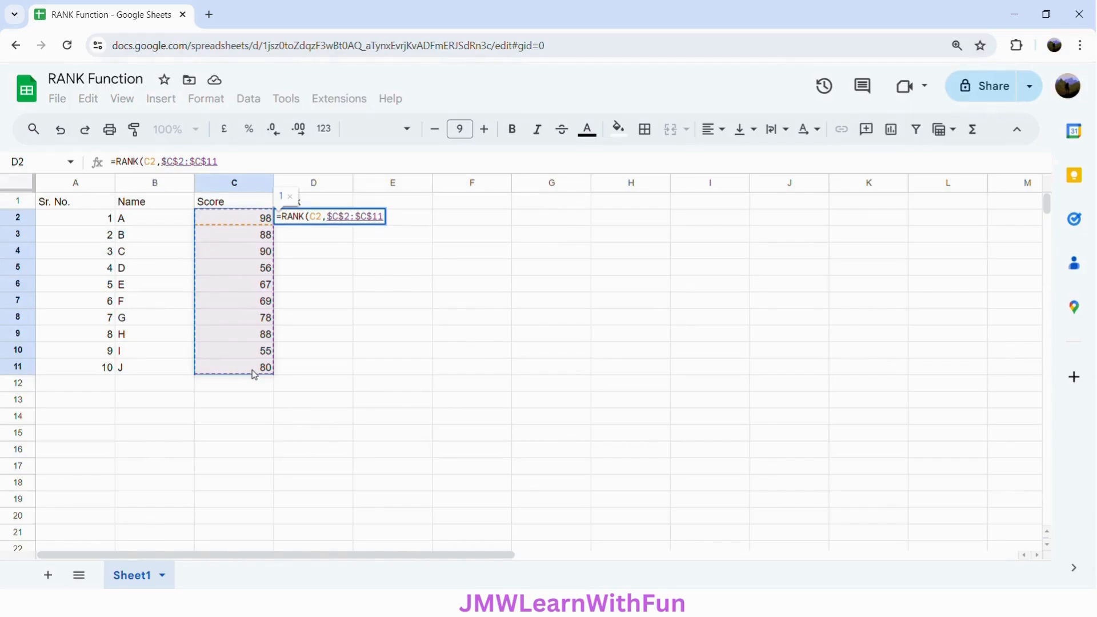
pyautogui.write(',')
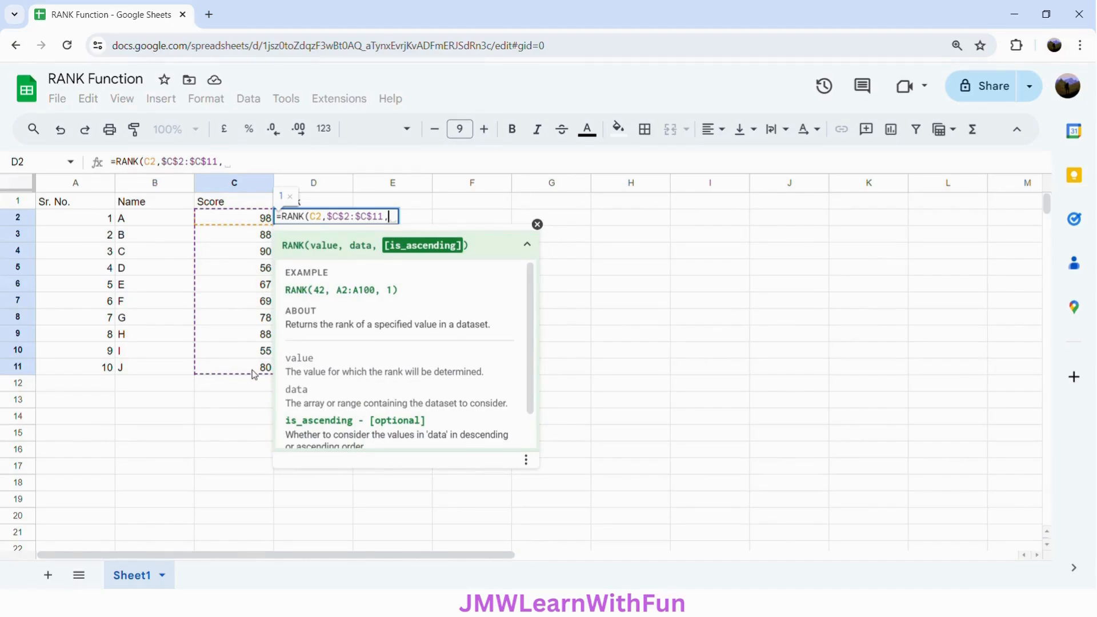
pyautogui.write('0')
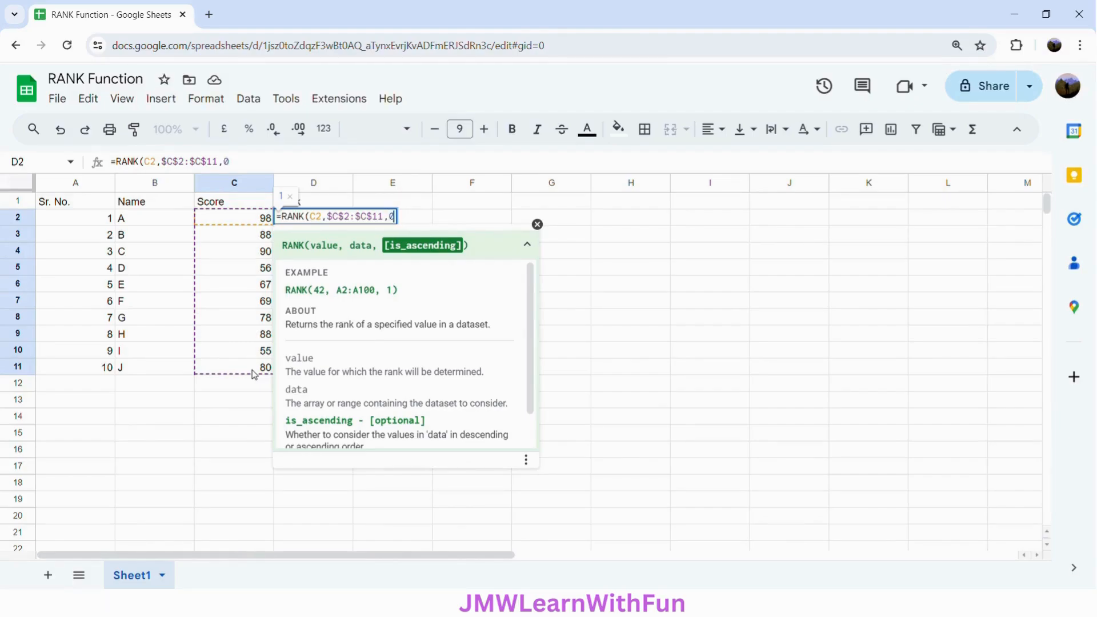
pyautogui.write(')')
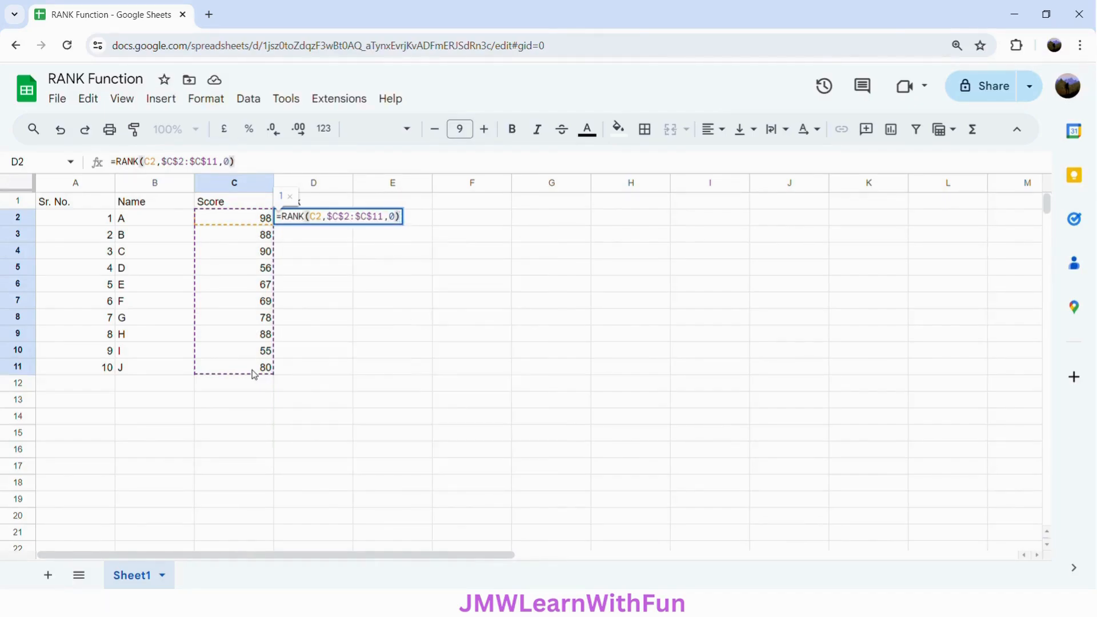
pyautogui.press('Return')
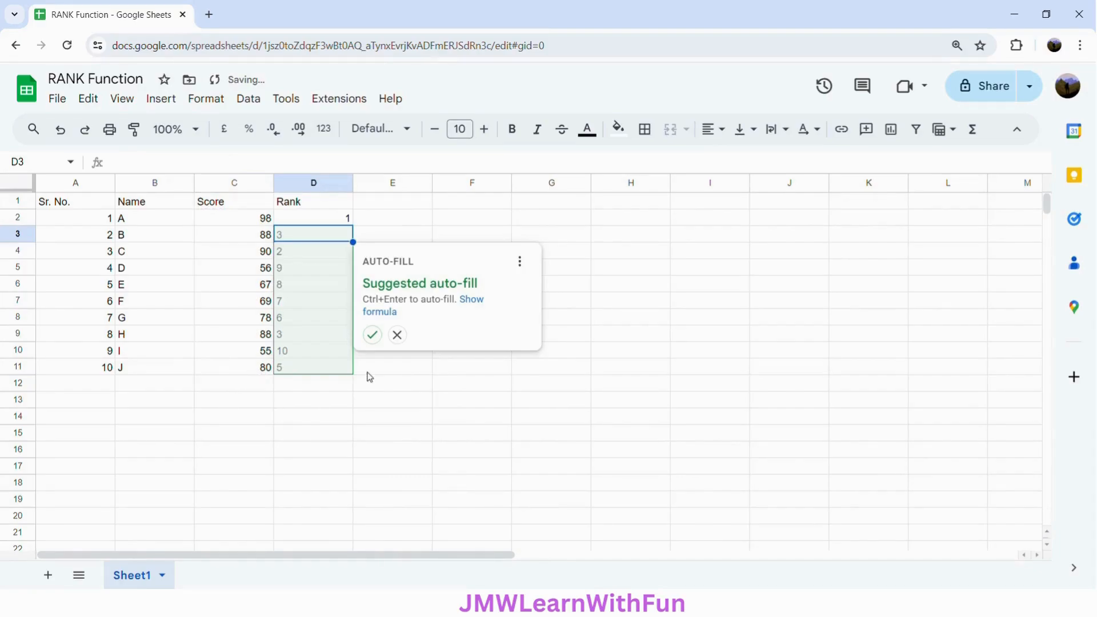
pyautogui.click(375, 339)
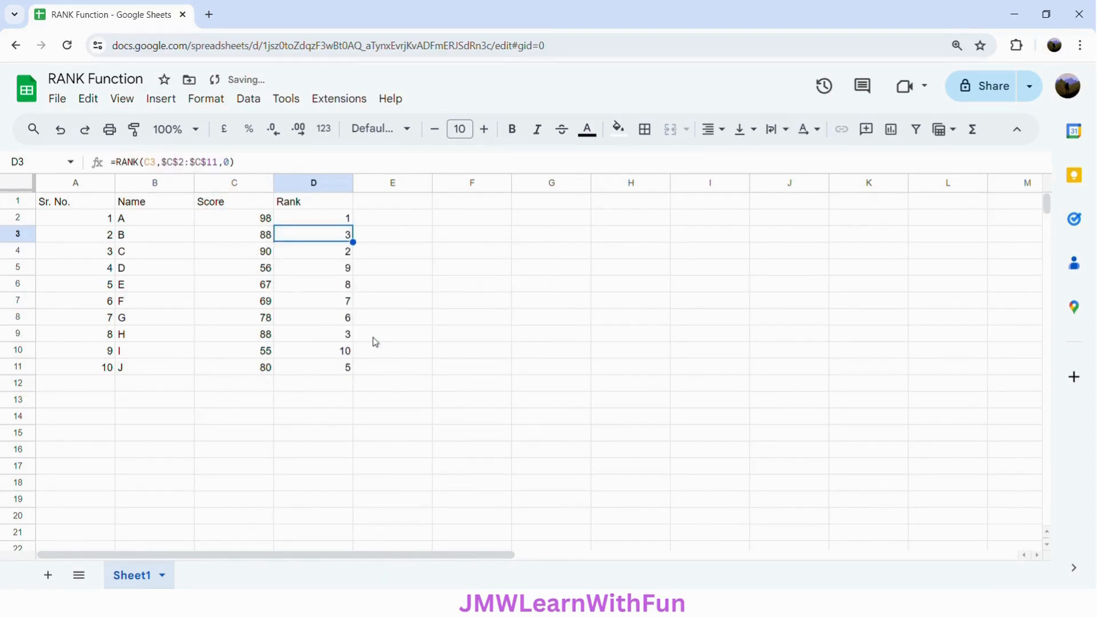
# Check the RANK formulas in cells D2, D3 and D9 against their scores
pyautogui.click(333, 222)
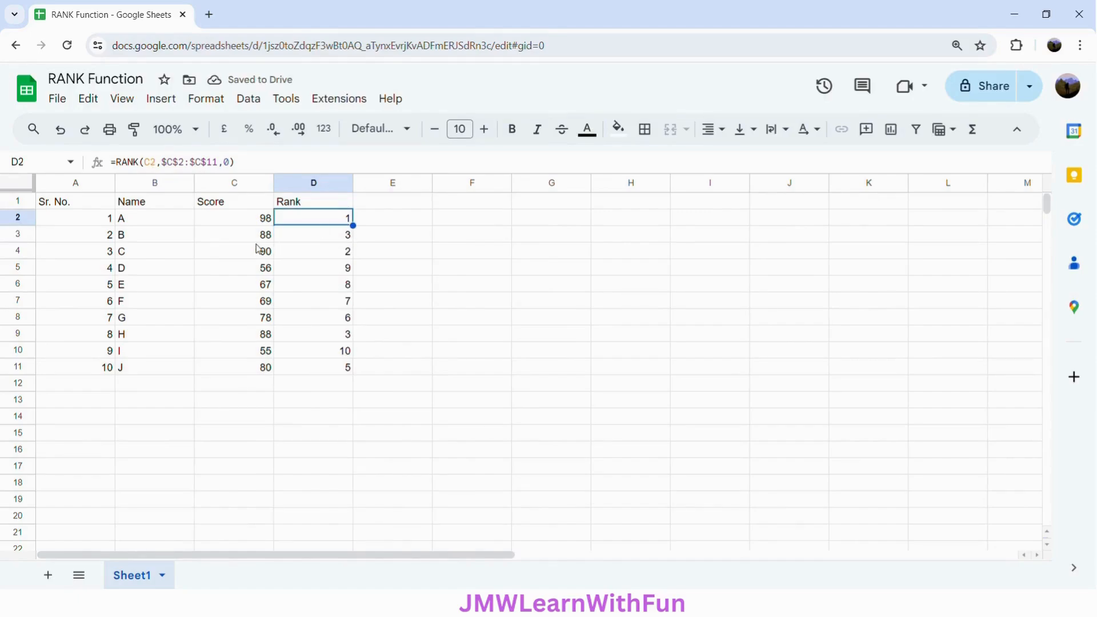
pyautogui.click(315, 238)
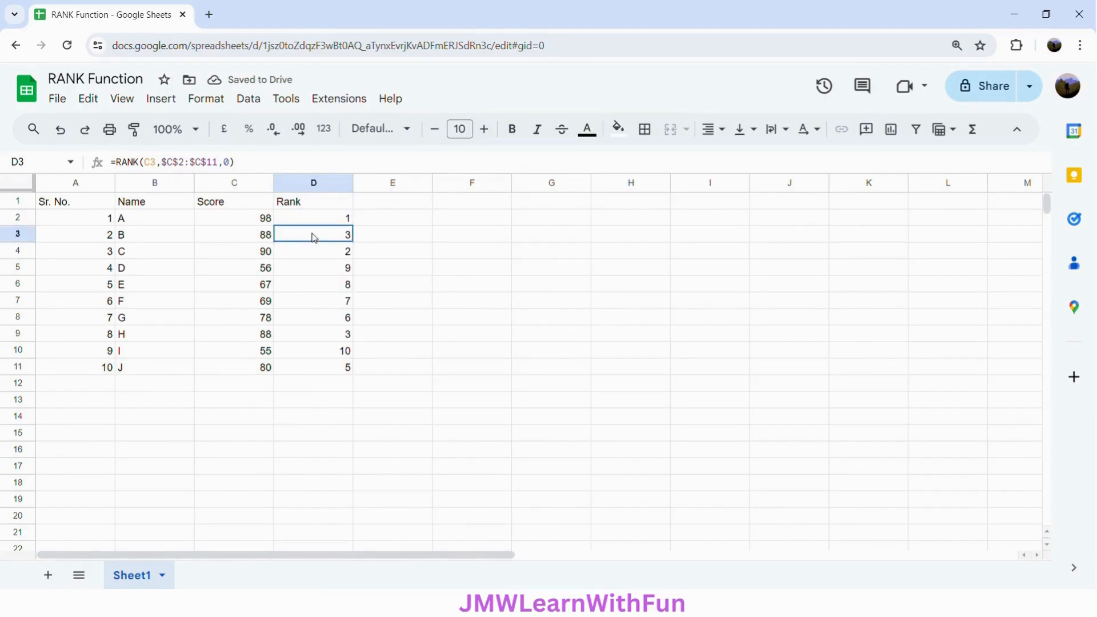
pyautogui.click(312, 339)
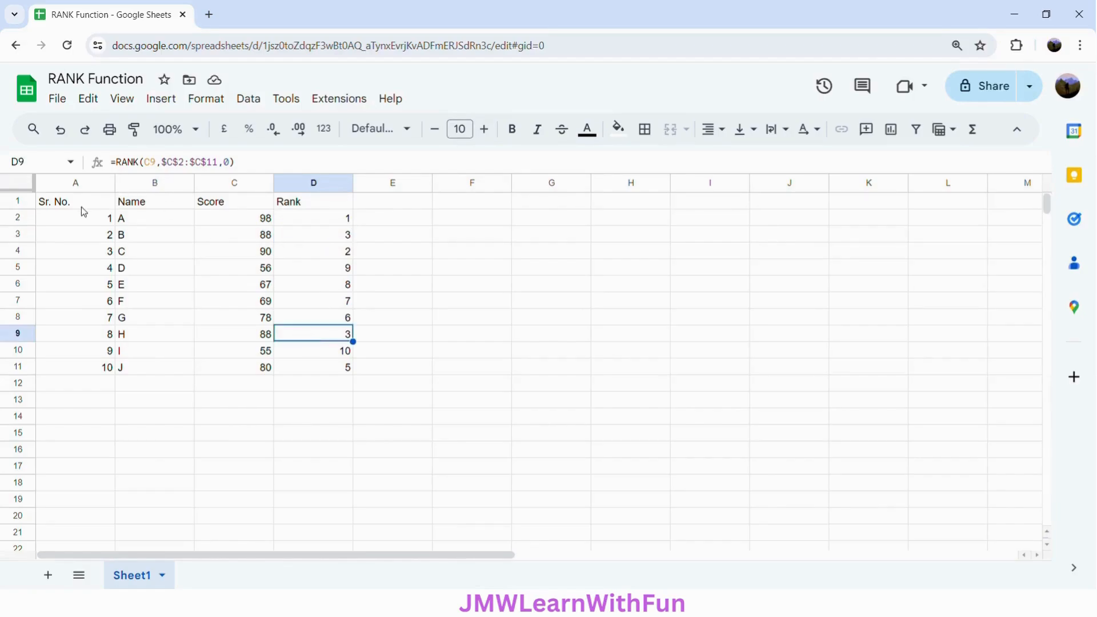
# Apply all borders to the table A1:D11 and center its contents horizontally and vertically
pyautogui.moveTo(81, 207); pyautogui.dragTo(318, 375)
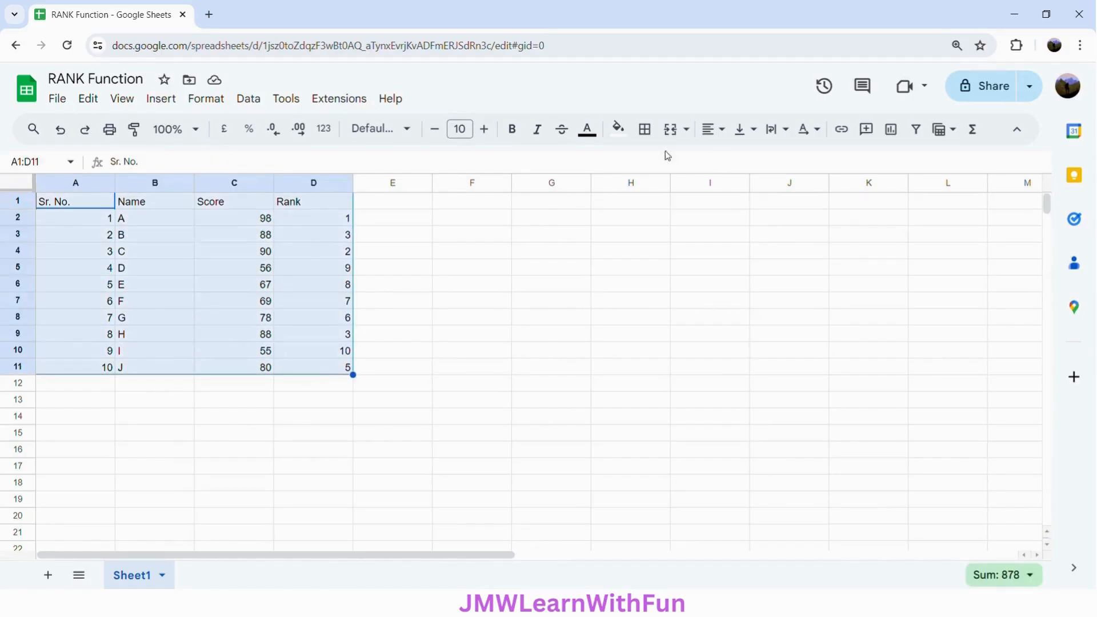
pyautogui.click(645, 129)
pyautogui.click(653, 162)
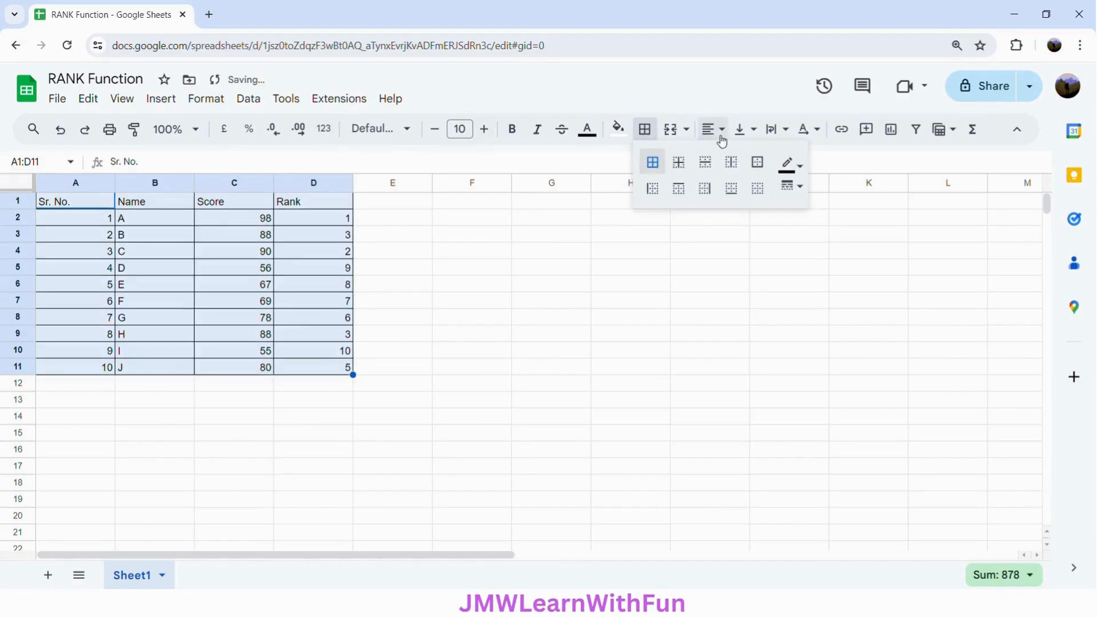
pyautogui.click(722, 137)
pyautogui.click(733, 156)
pyautogui.click(743, 129)
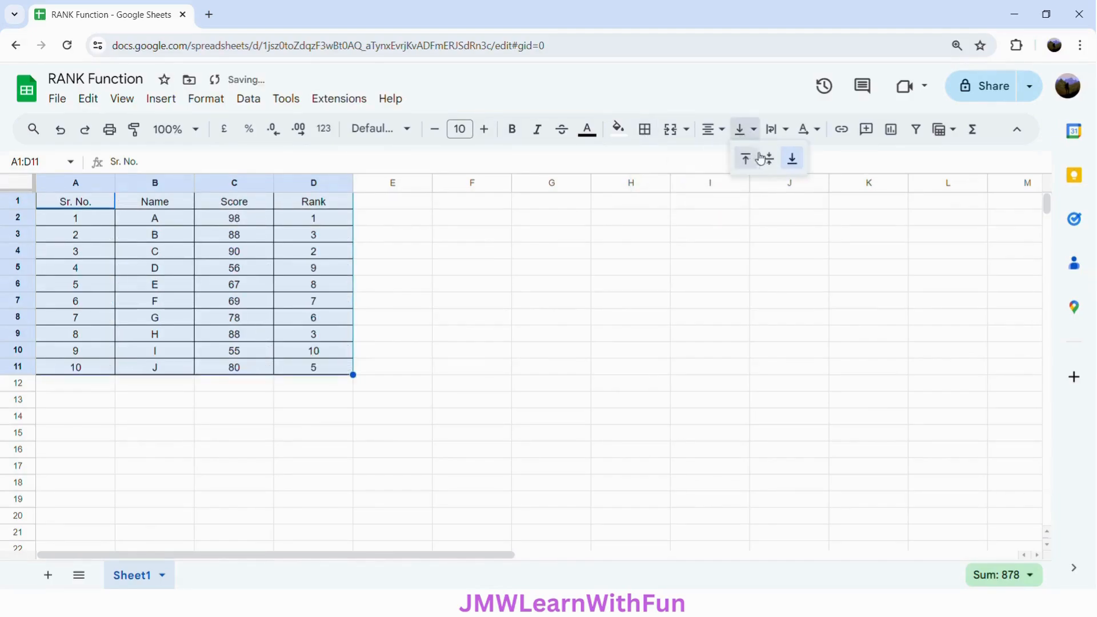
pyautogui.click(764, 159)
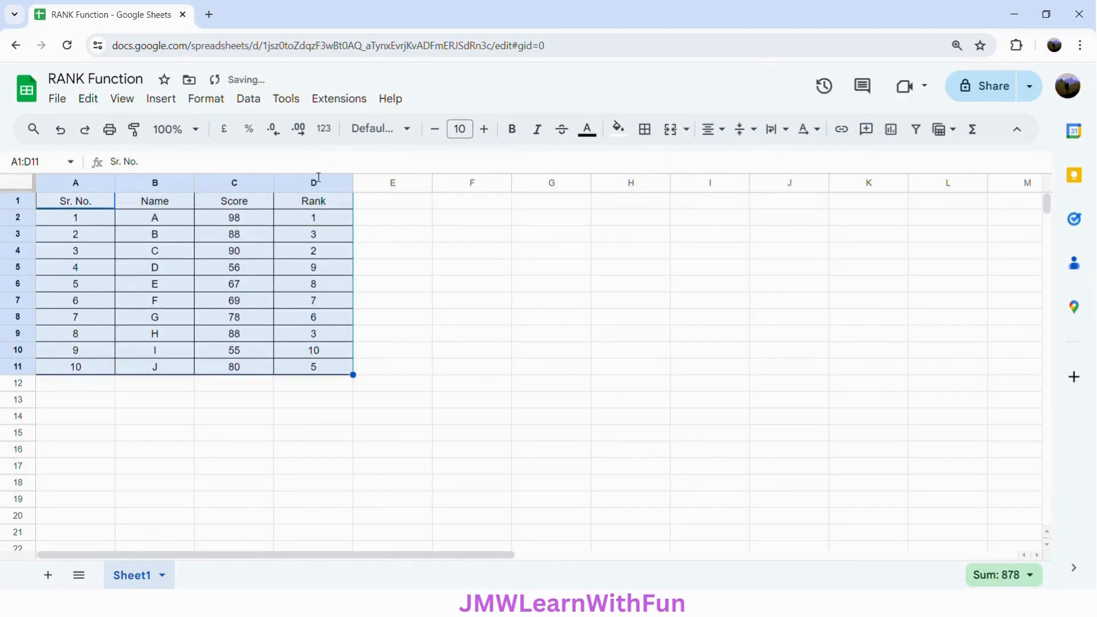
# Make the header row A1:D1 bold and give it a yellow fill
pyautogui.click(313, 207)
pyautogui.keyDown('shift'); pyautogui.click(98, 207); pyautogui.keyUp('shift')
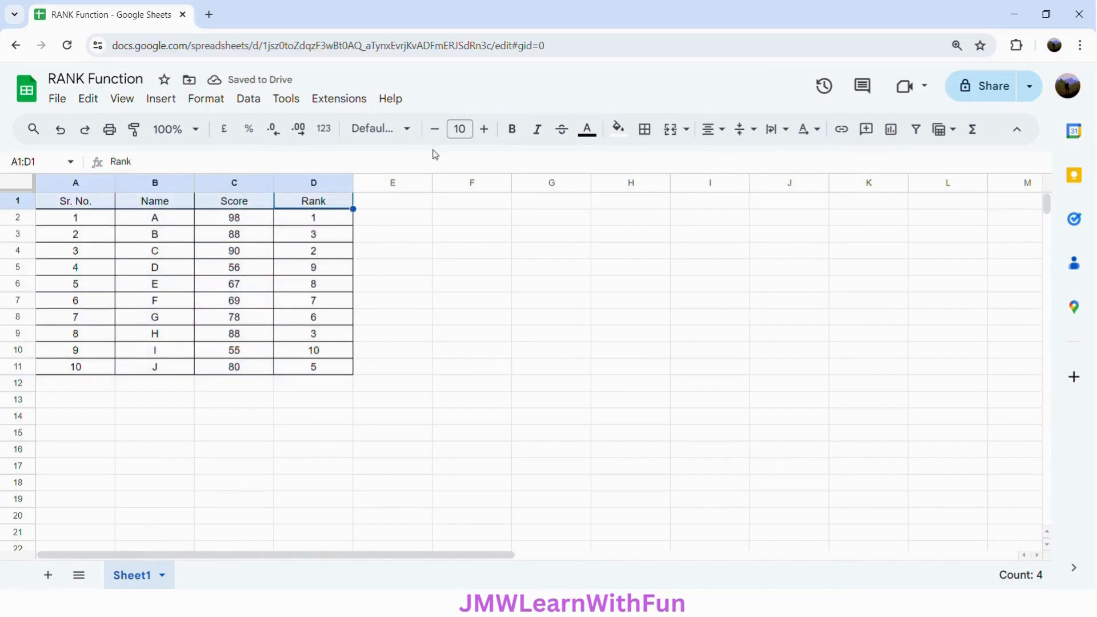
pyautogui.click(513, 129)
pyautogui.click(618, 129)
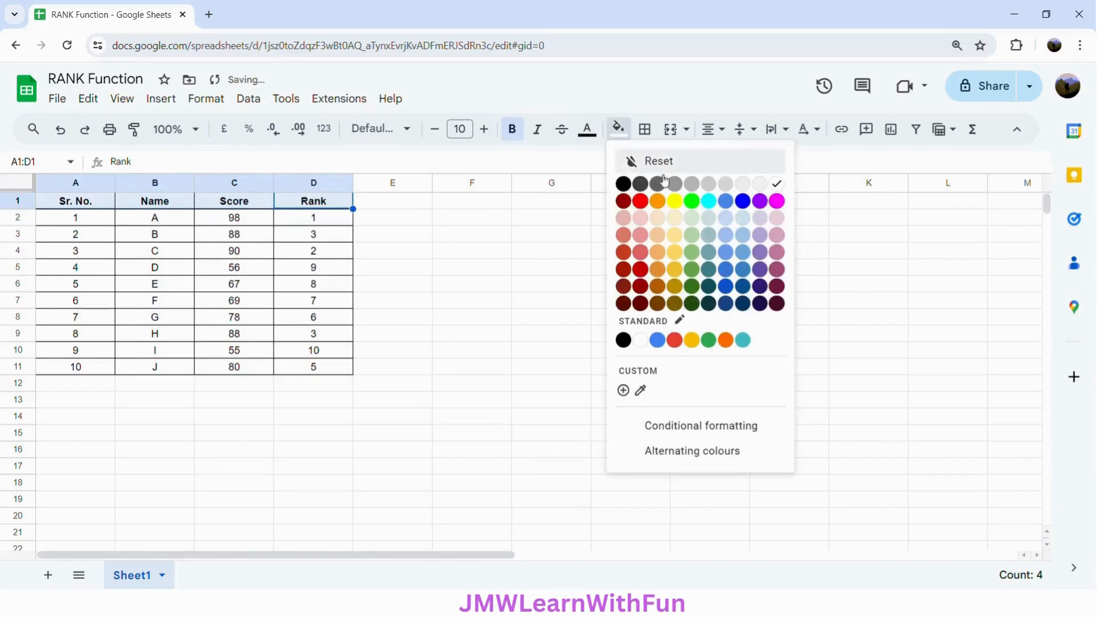
pyautogui.click(675, 202)
# Enter the headers 1st RANK, 2nd RANK and 3rd RANK in cells F1 to H1
pyautogui.click(463, 203)
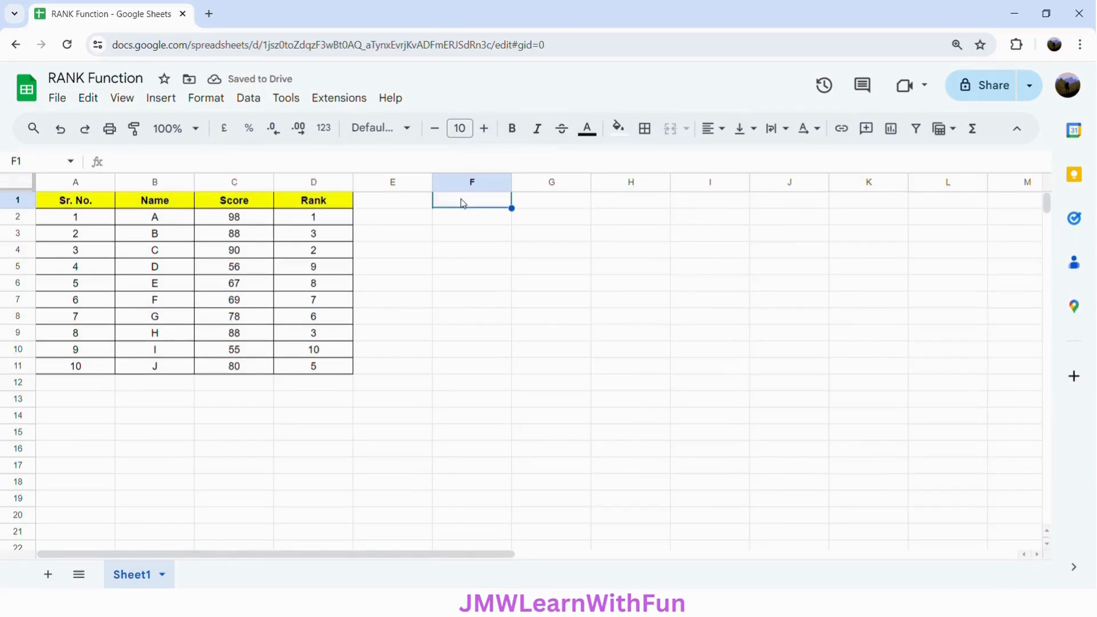
pyautogui.write('1st')
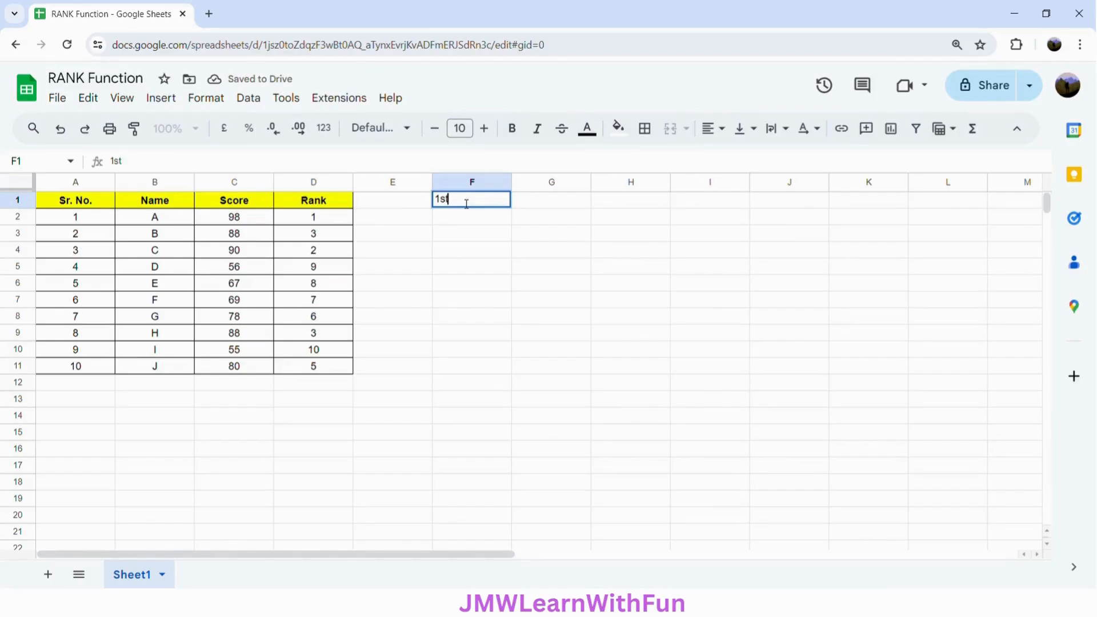
pyautogui.write(' RANK')
pyautogui.press('Tab')
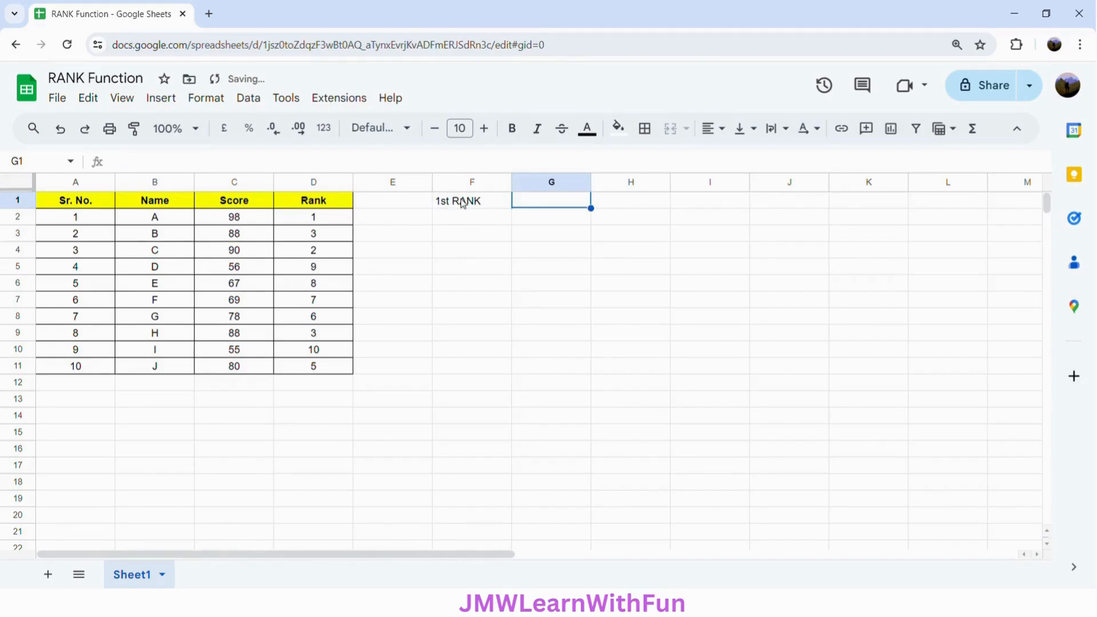
pyautogui.write('2')
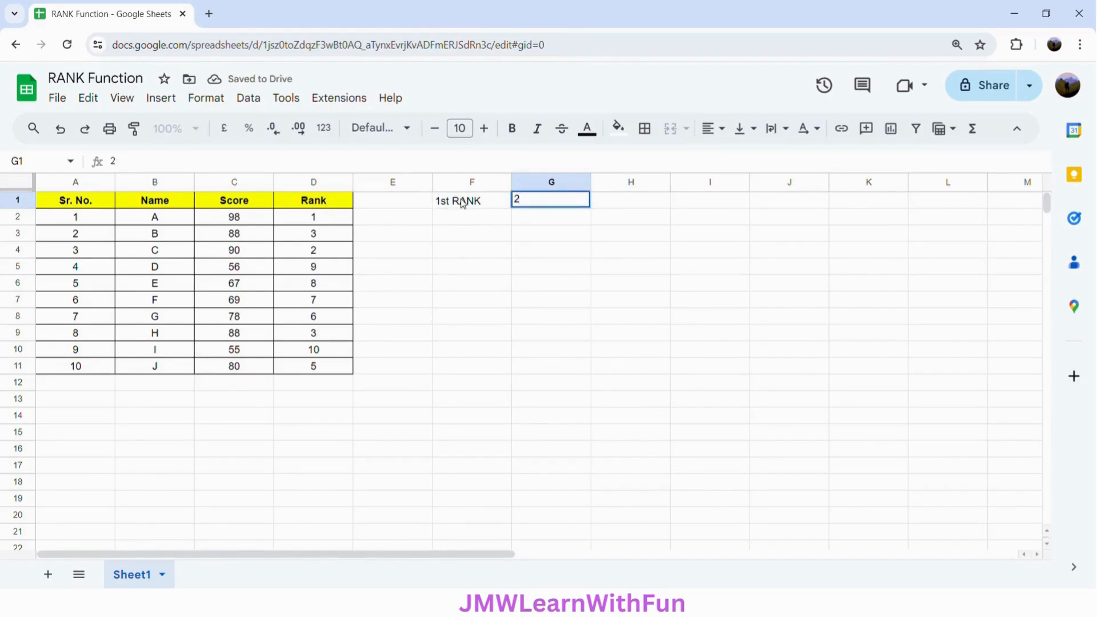
pyautogui.write('nd RANK')
pyautogui.press('Tab')
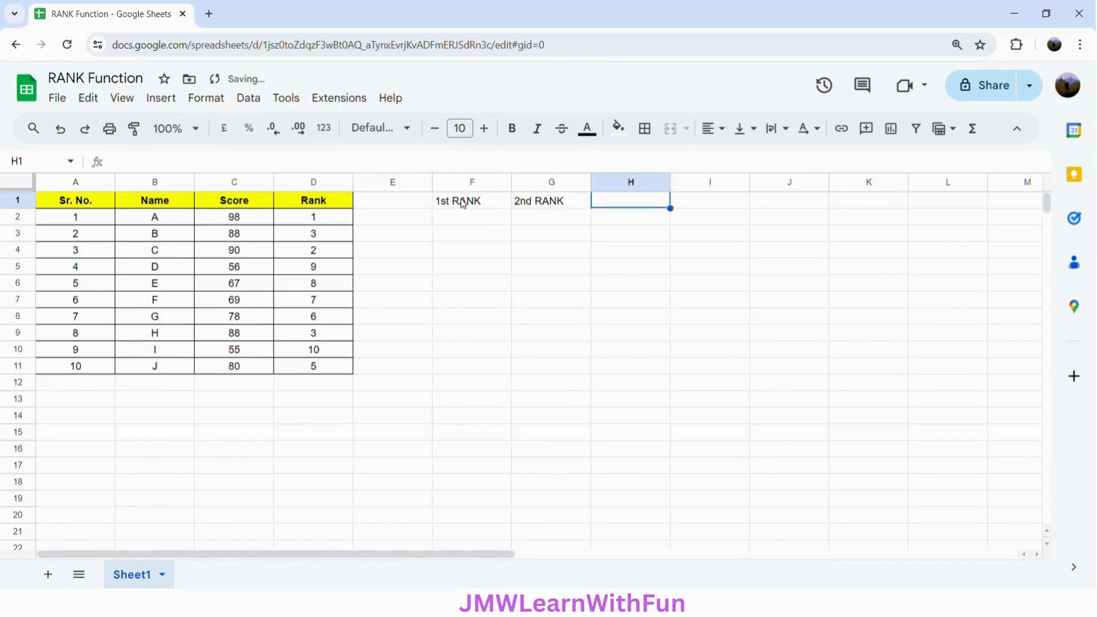
pyautogui.write('3rd RAN')
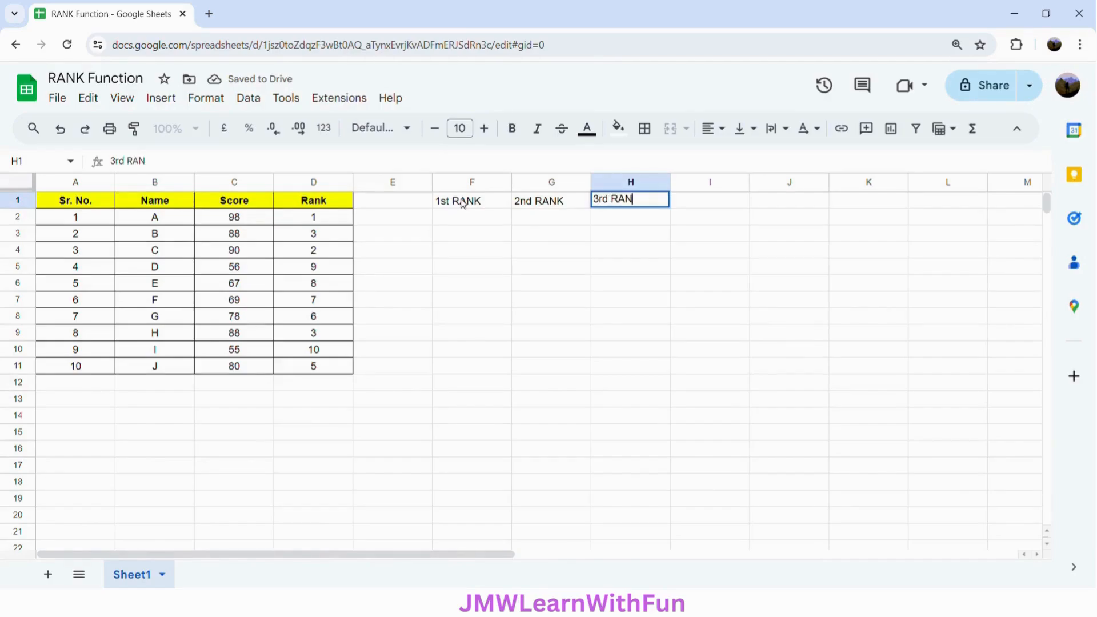
pyautogui.write('K')
pyautogui.press('Return')
# Enter the row labels Score in cell E2 and Name/Names in cell E3
pyautogui.press('Left')
pyautogui.press('Left')
pyautogui.press('Left')
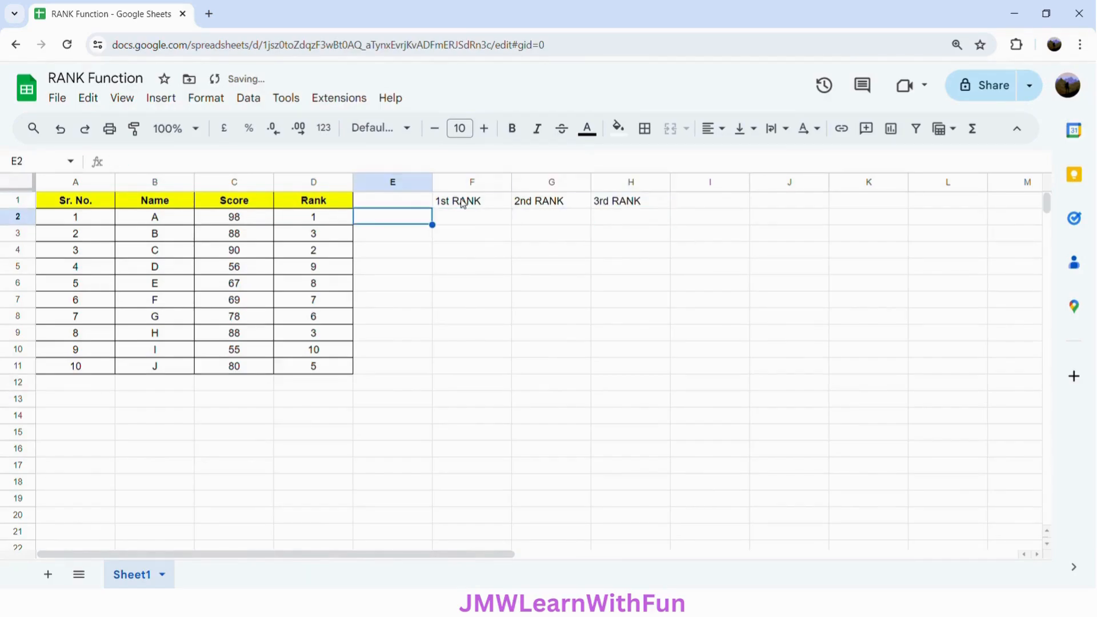
pyautogui.write('Score')
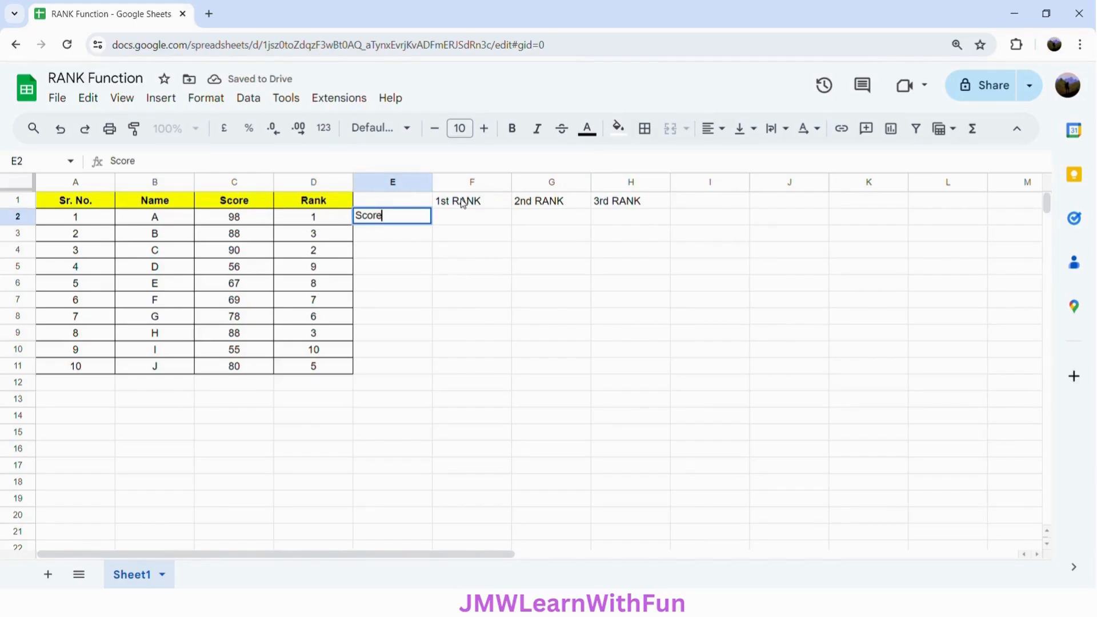
pyautogui.press('Return')
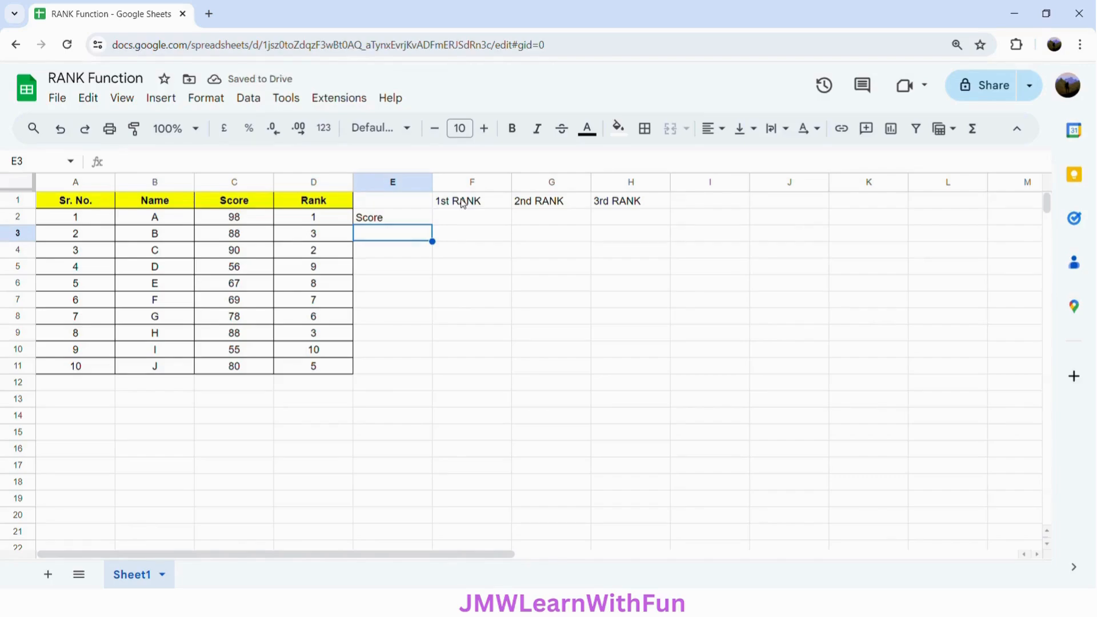
pyautogui.write('Name')
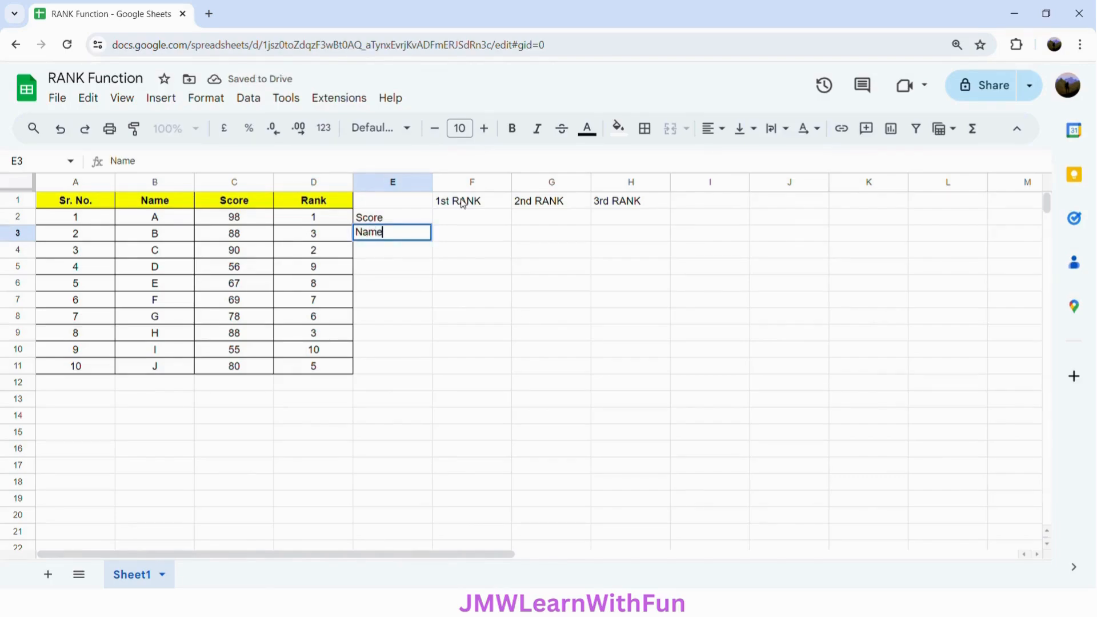
pyautogui.write('/Names')
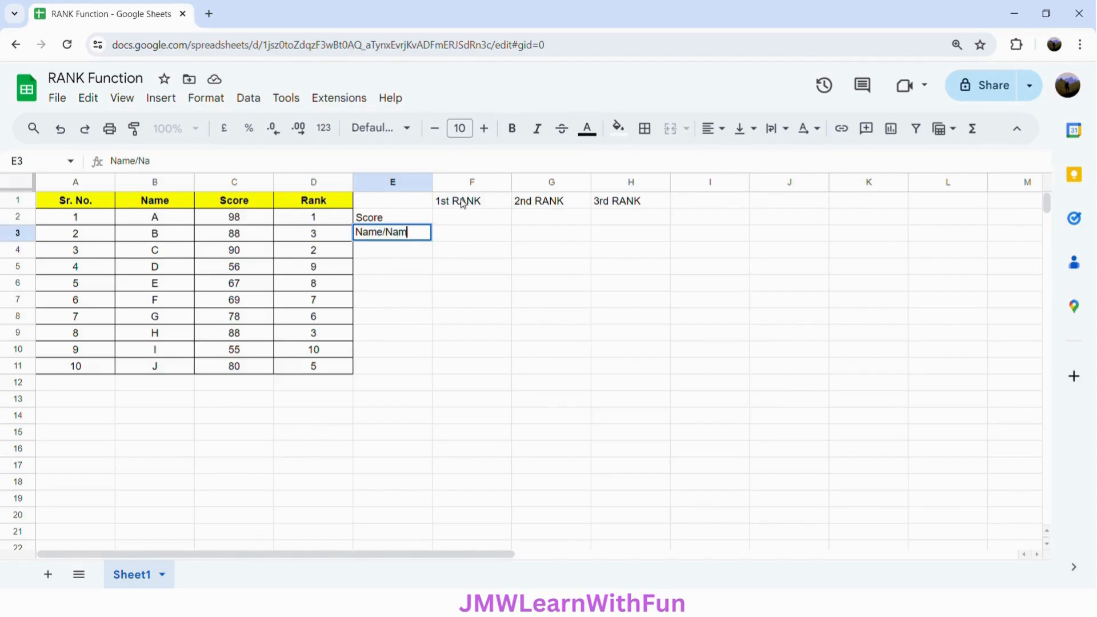
# Insert one empty column to the left of column E, between the score table and the summary
pyautogui.click(394, 182)
pyautogui.rightClick(393, 181)
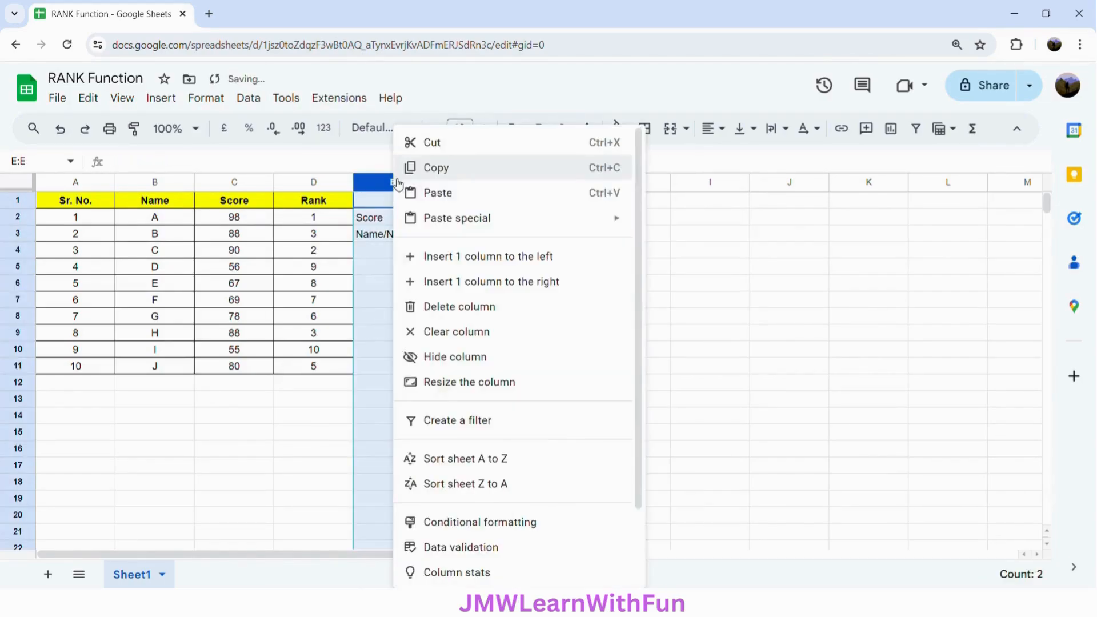
pyautogui.click(461, 257)
# Center the summary table F1:I3 horizontally and vertically and apply all borders to it
pyautogui.moveTo(473, 204); pyautogui.dragTo(695, 235)
pyautogui.click(719, 134)
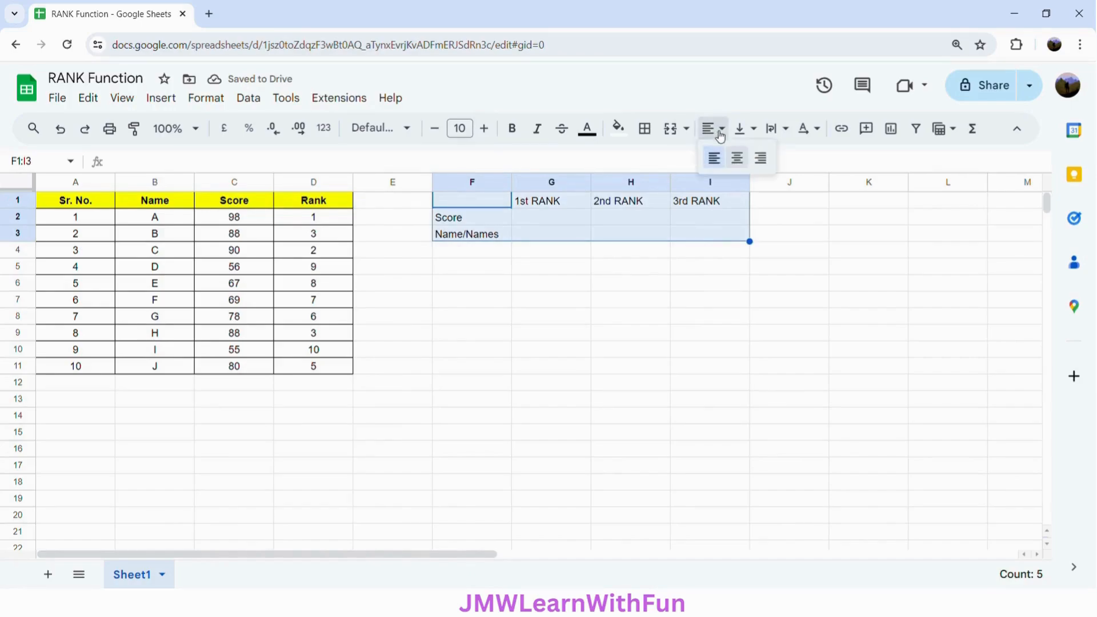
pyautogui.click(737, 158)
pyautogui.click(743, 128)
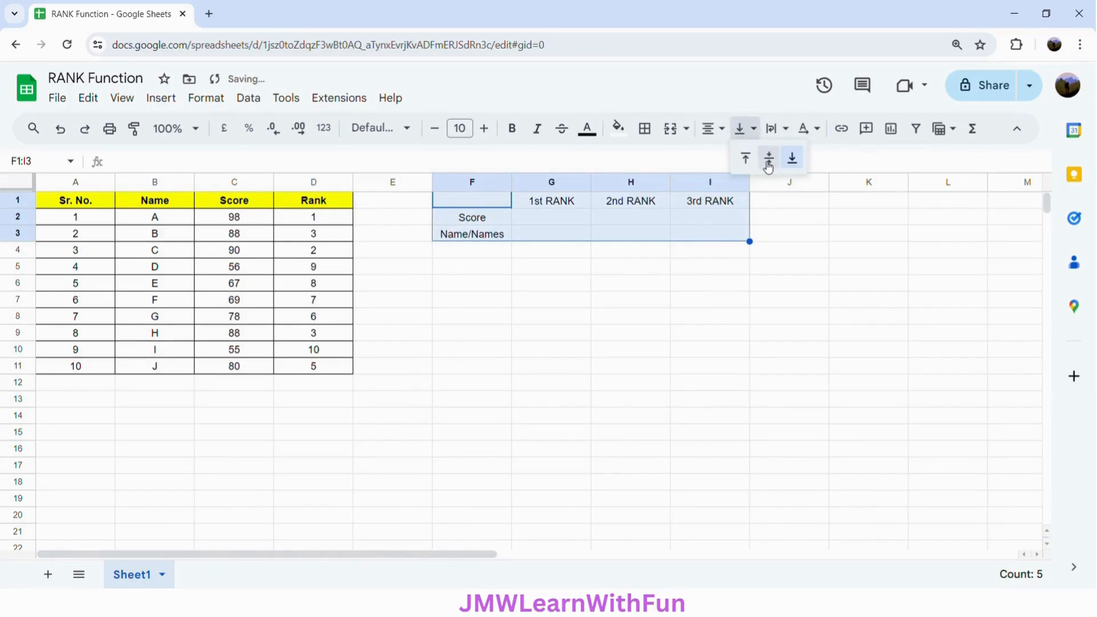
pyautogui.click(764, 159)
pyautogui.click(646, 129)
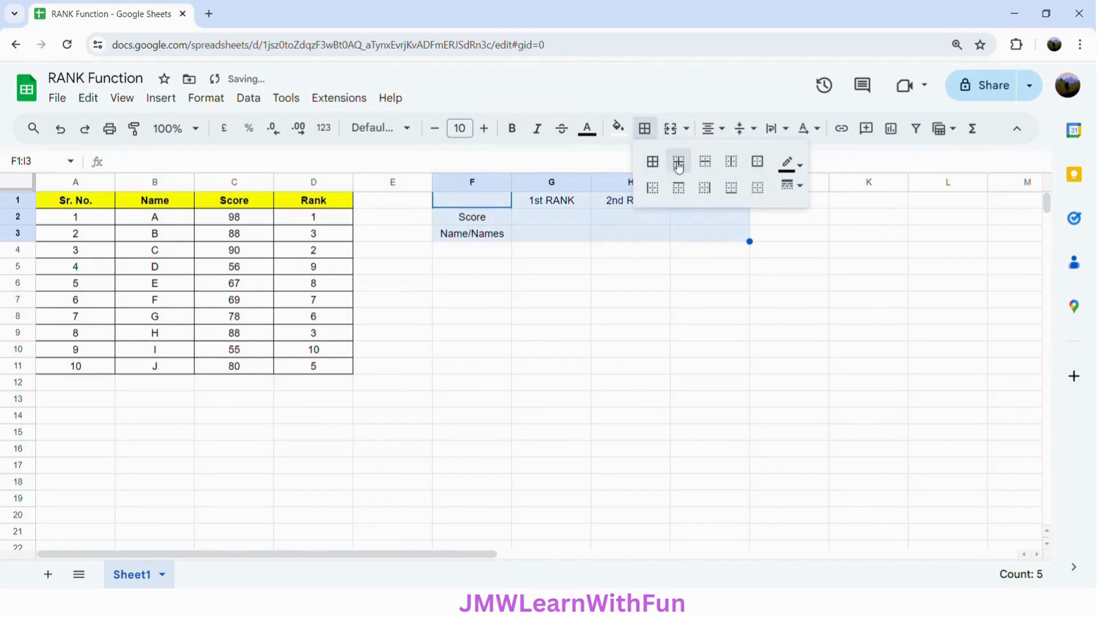
pyautogui.click(652, 162)
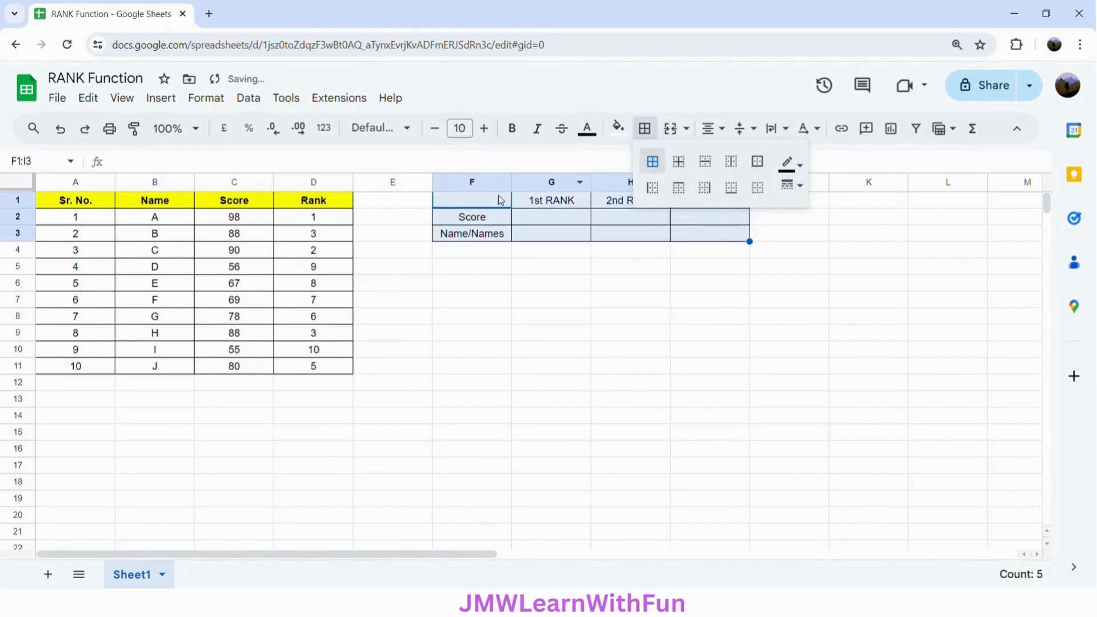
# Make the summary table F1:I3 bold, then remove the bold from its value cells G2:I3
pyautogui.click(514, 130)
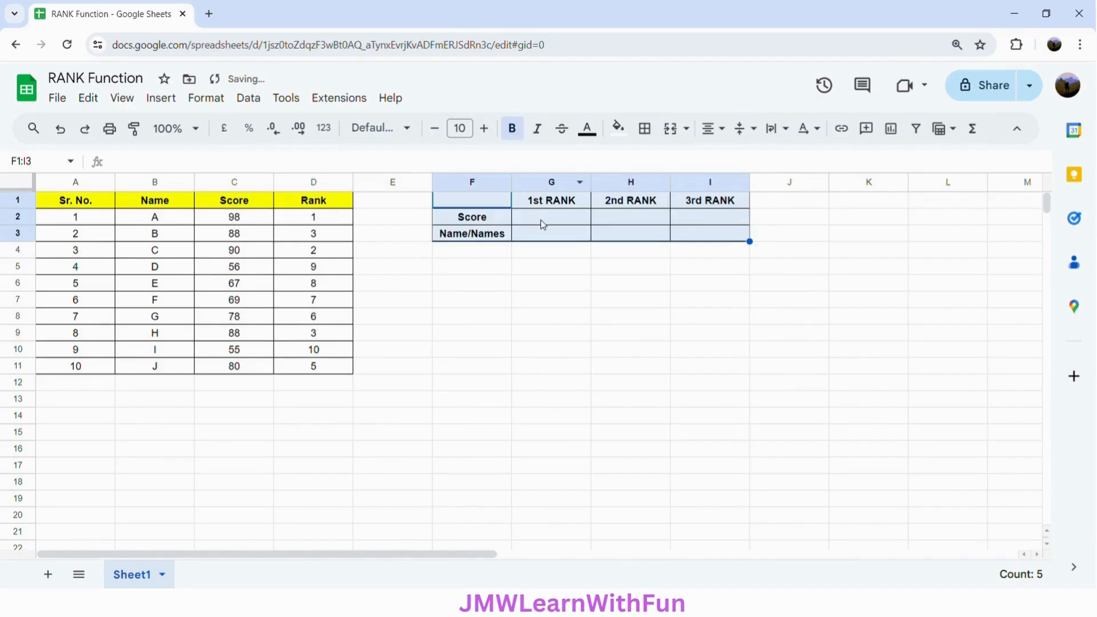
pyautogui.moveTo(540, 219); pyautogui.dragTo(690, 237)
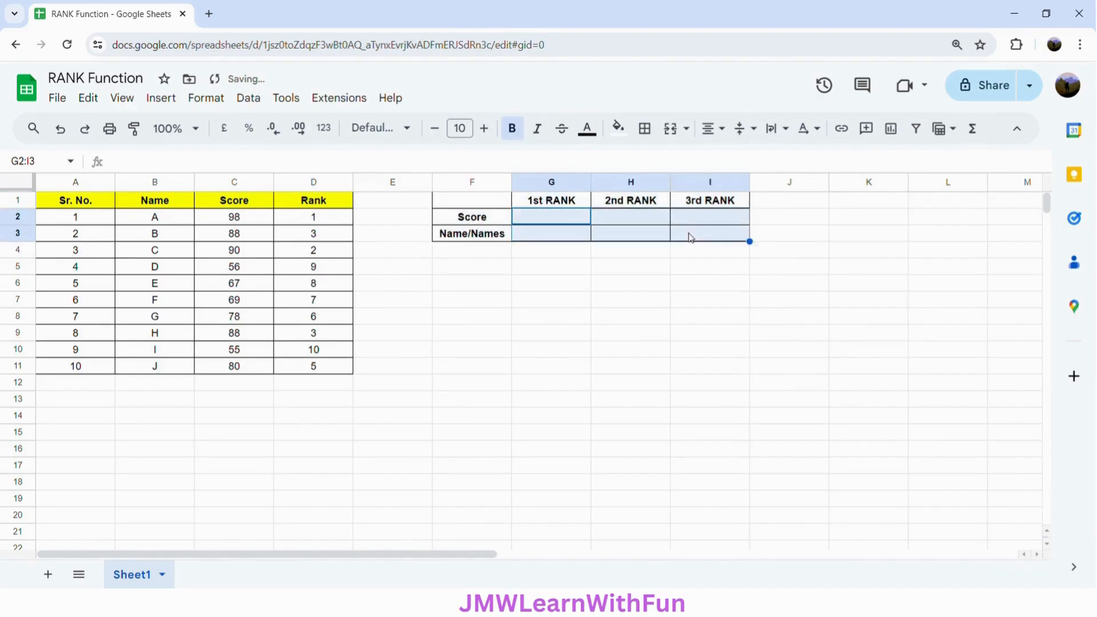
pyautogui.click(518, 137)
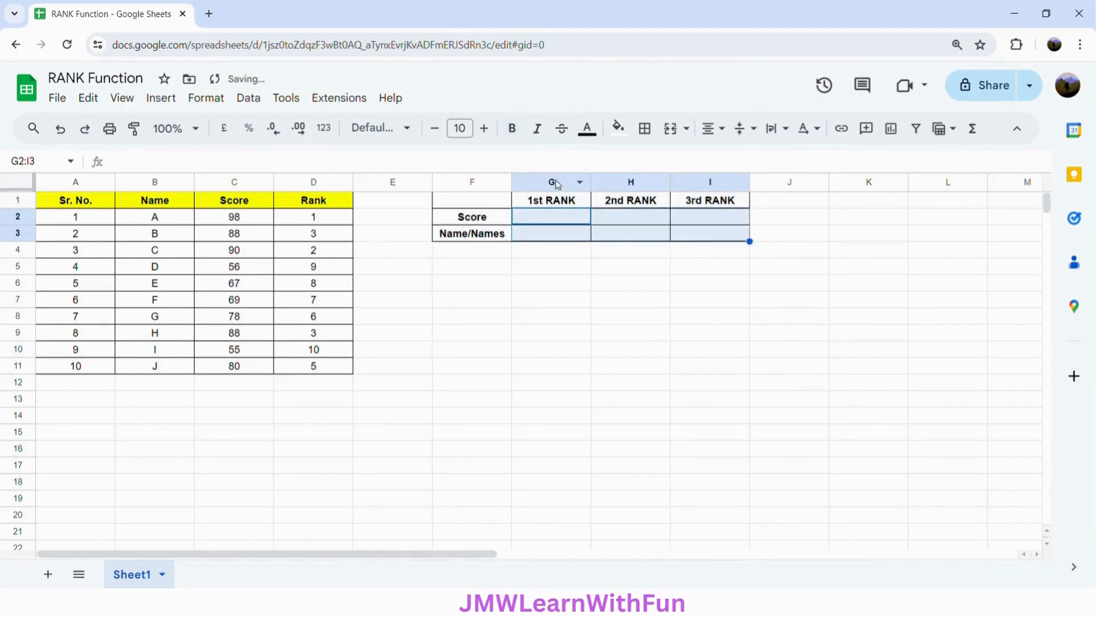
# Start an XLOOKUP formula in G2 with search key 1 and the absolute lookup range $D$2:$D$11
pyautogui.click(564, 217)
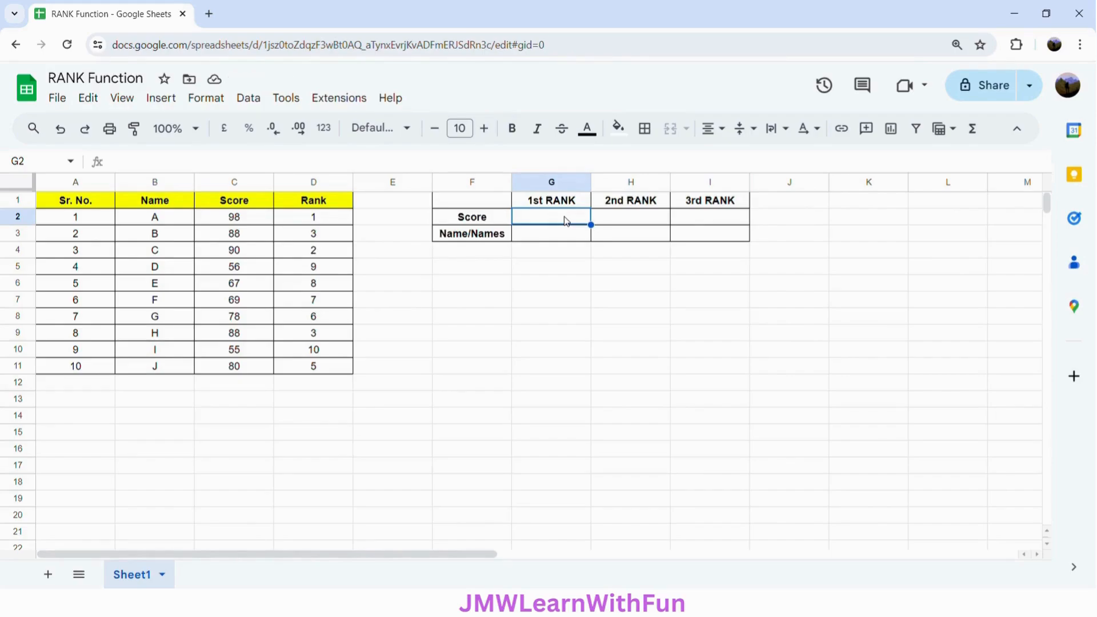
pyautogui.write('=')
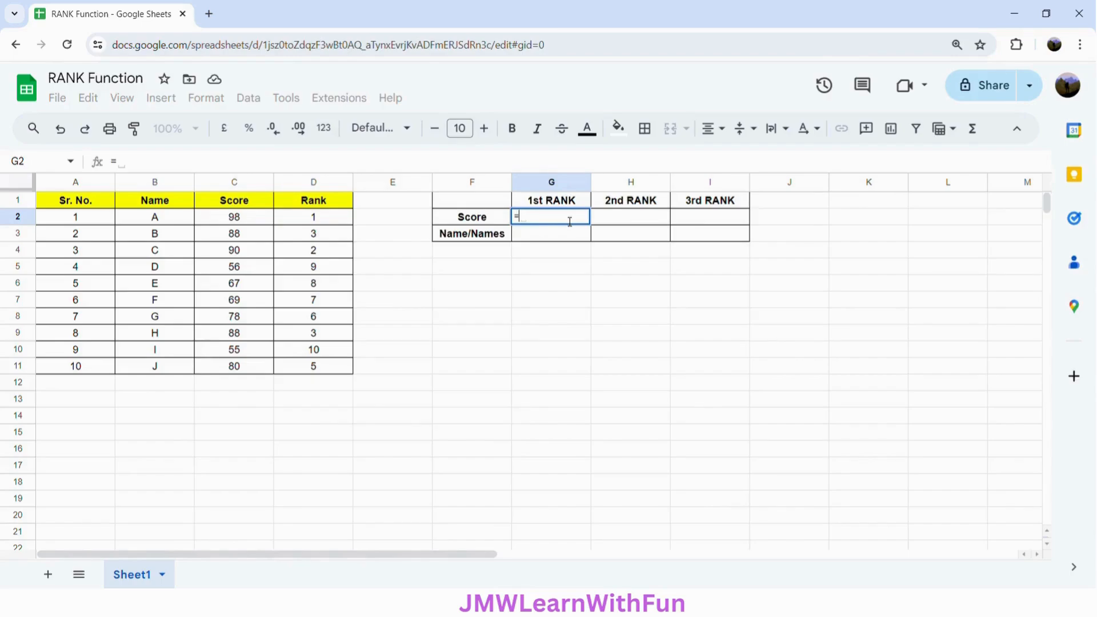
pyautogui.write('XL')
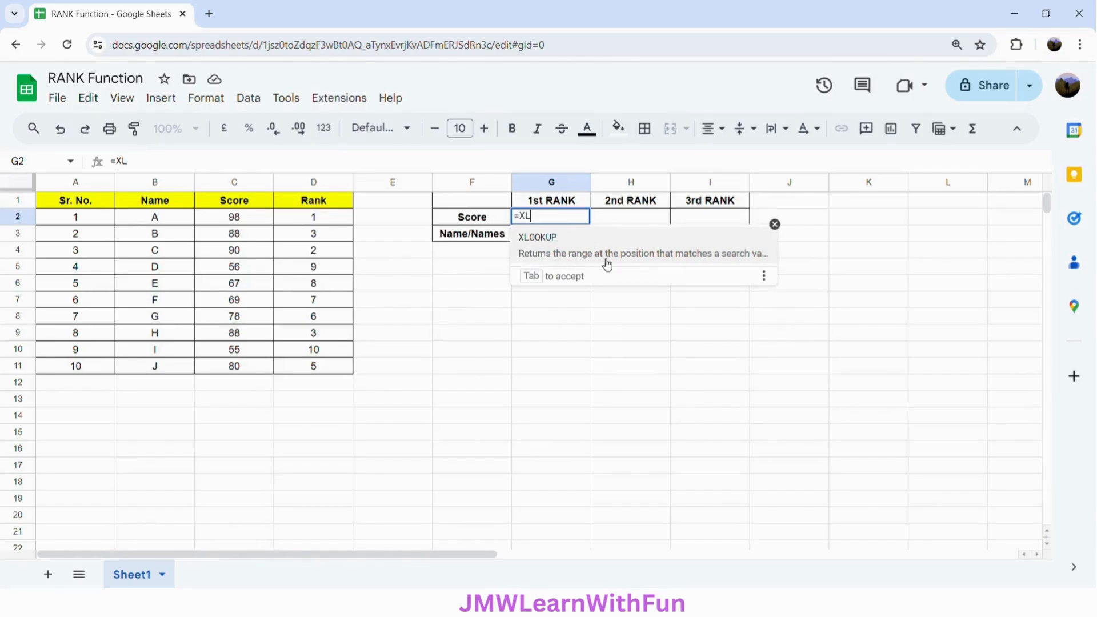
pyautogui.click(720, 260)
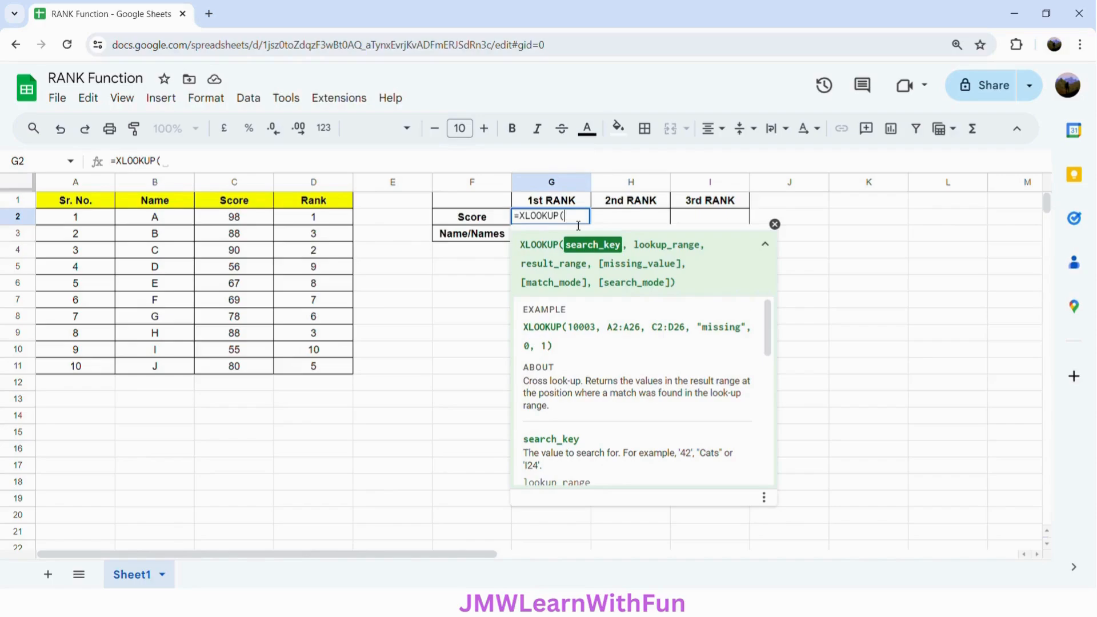
pyautogui.write('1')
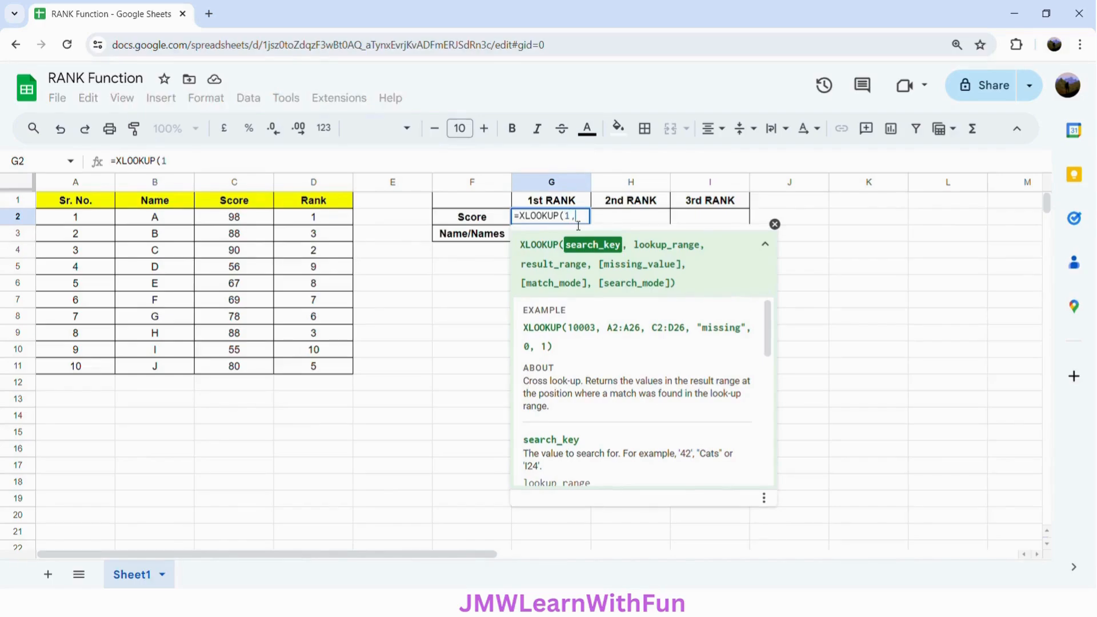
pyautogui.write(',')
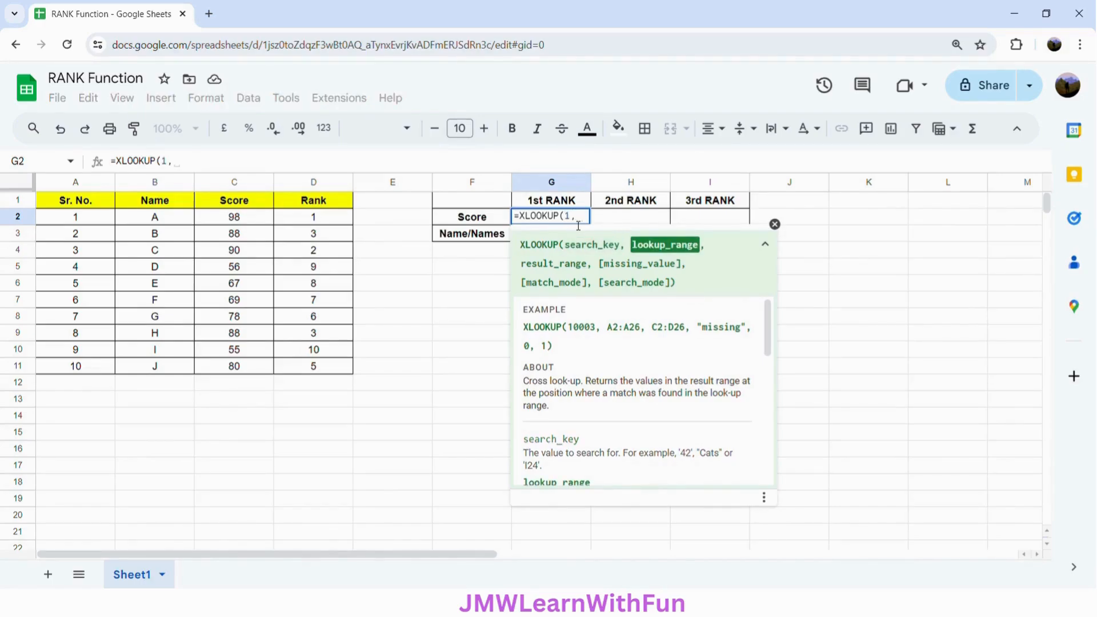
pyautogui.moveTo(338, 216); pyautogui.dragTo(340, 370)
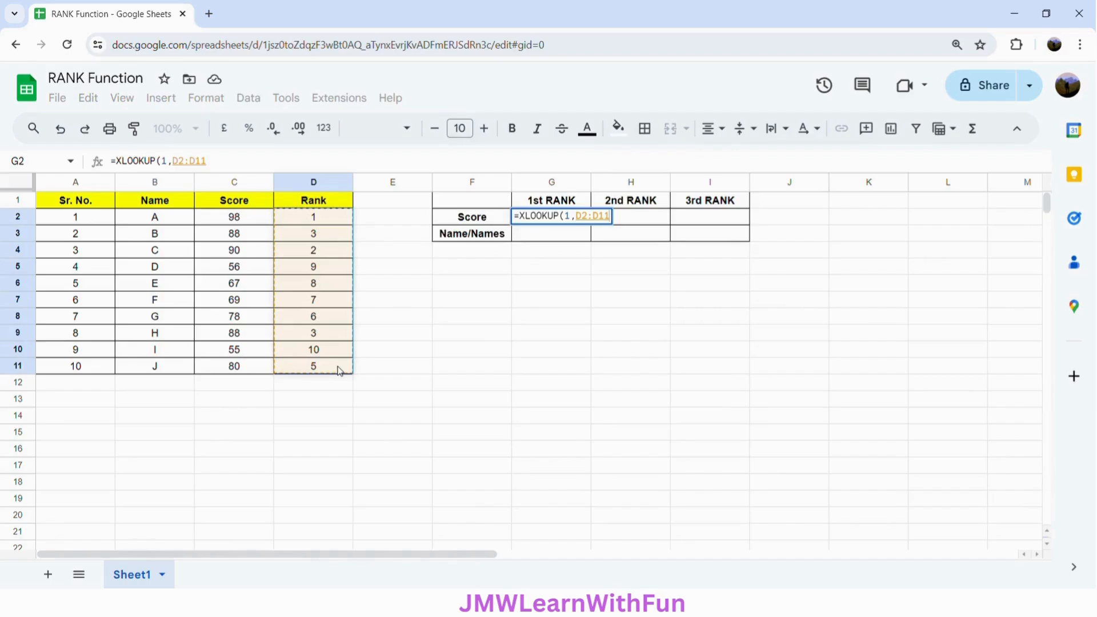
pyautogui.press('F4')
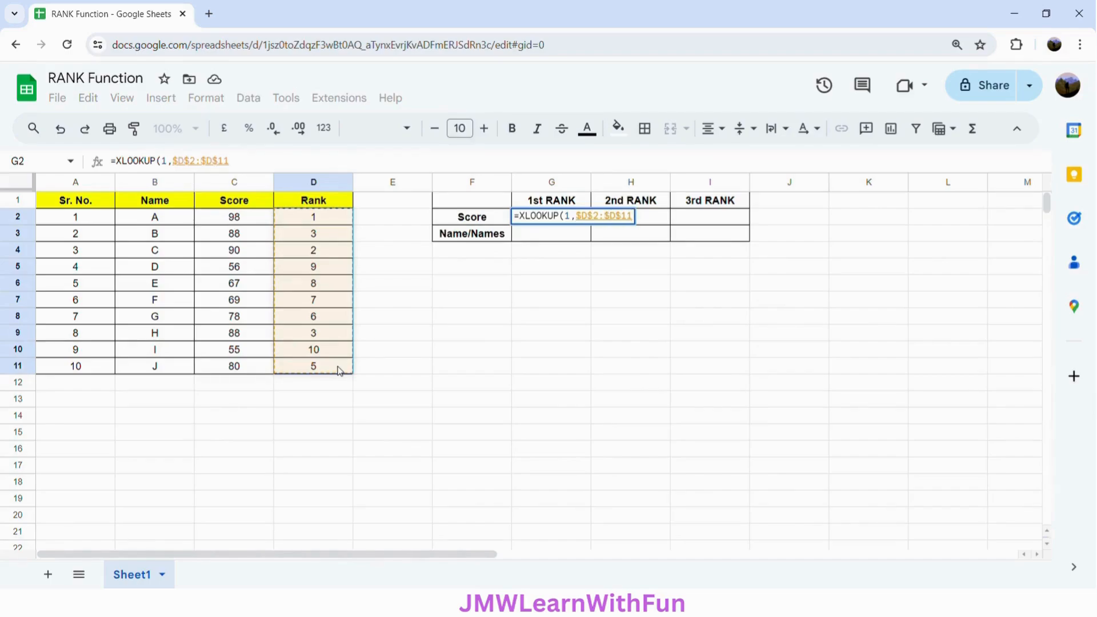
# Complete the G2 formula with the absolute result range $C$2:$C$11 and decline the suggested auto-fill
pyautogui.write(',')
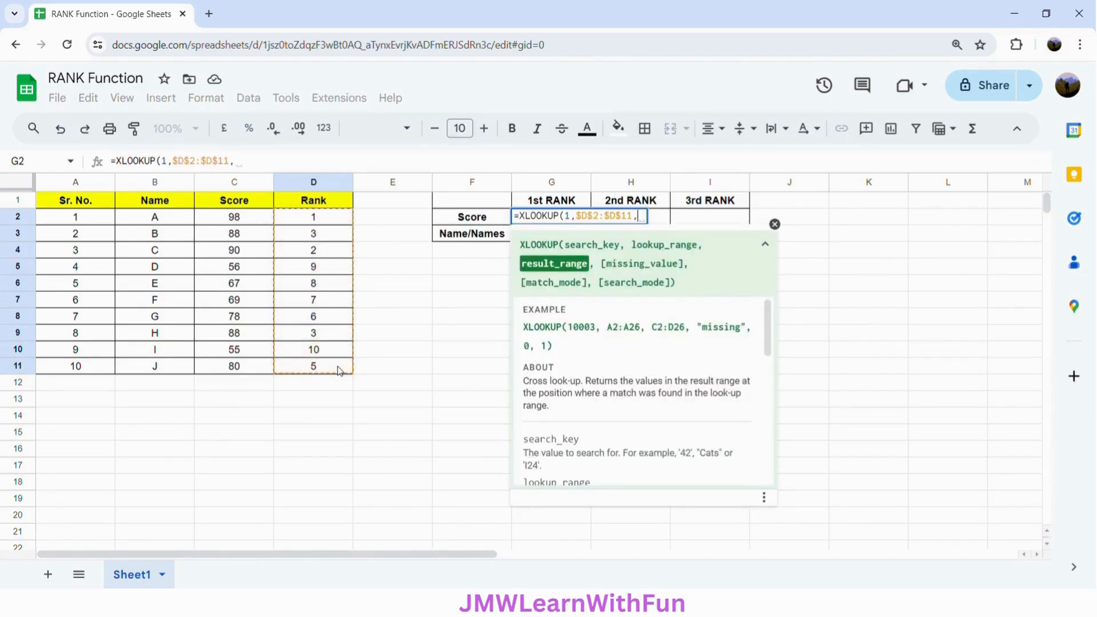
pyautogui.moveTo(234, 218); pyautogui.dragTo(234, 368)
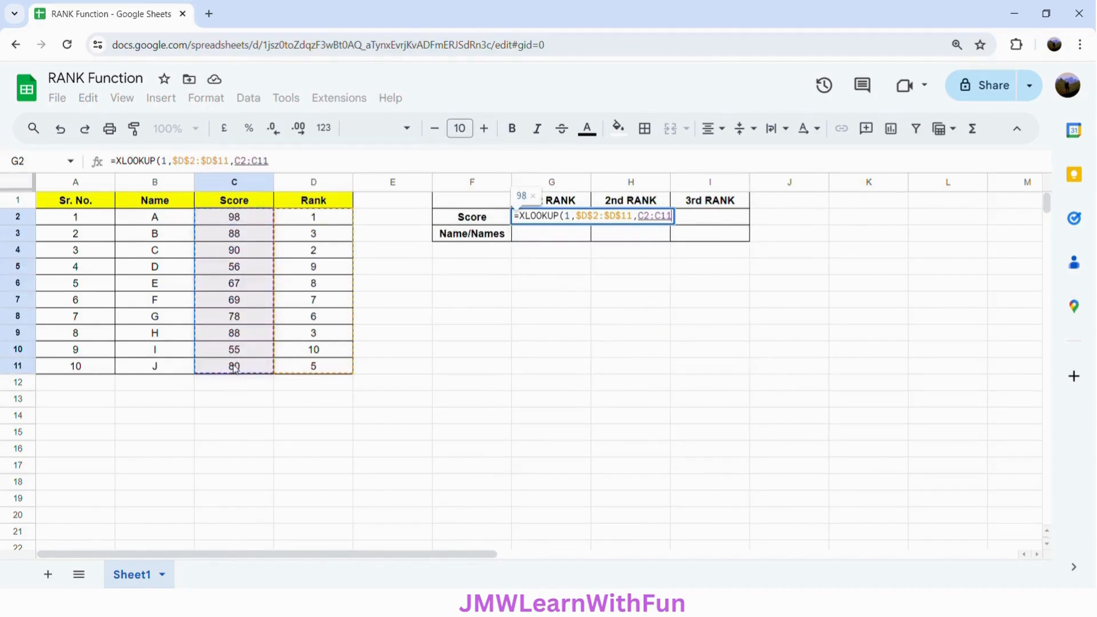
pyautogui.press('F4')
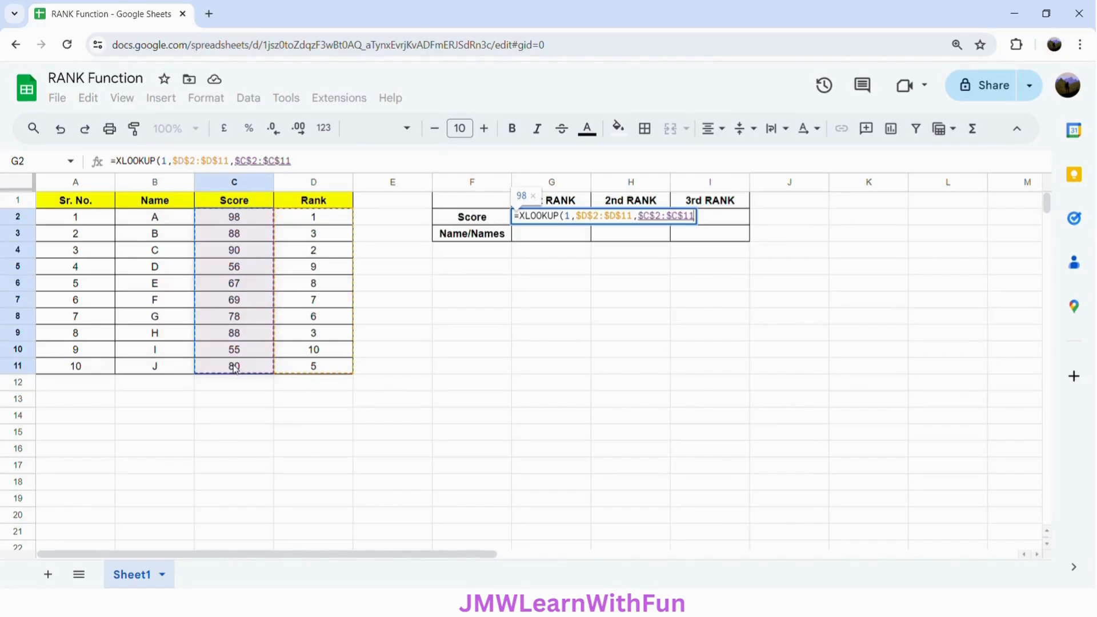
pyautogui.write(')')
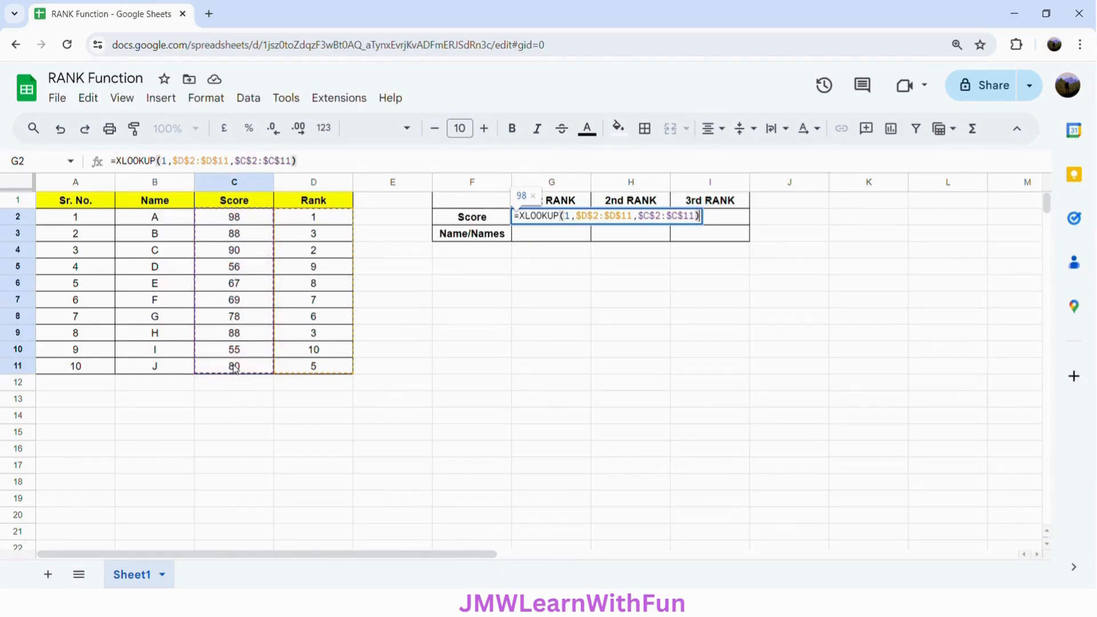
pyautogui.press('Return')
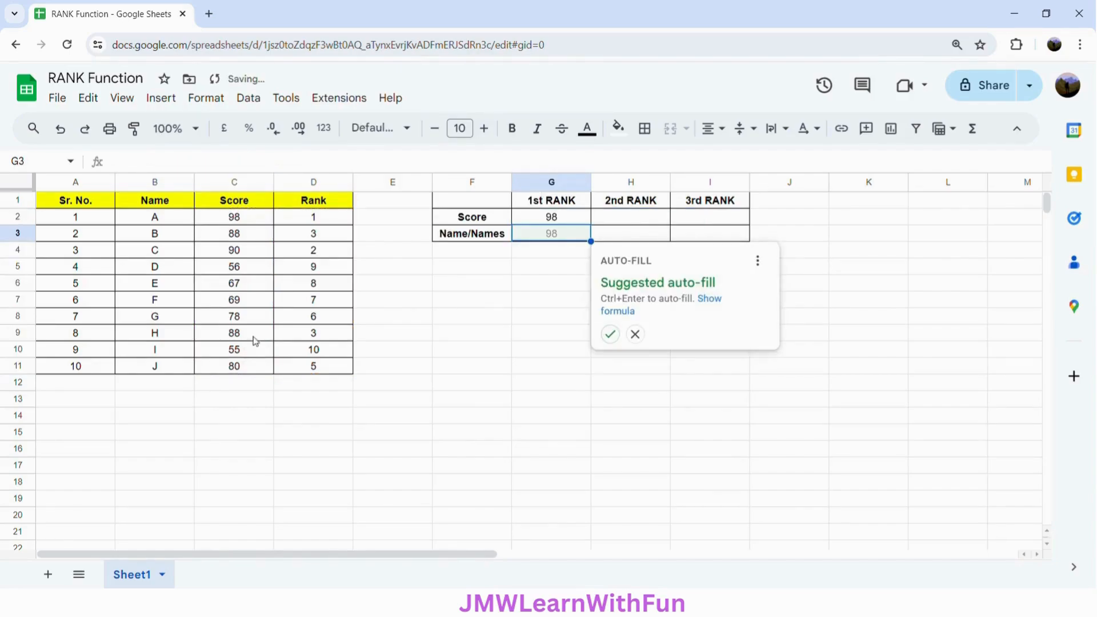
pyautogui.click(635, 334)
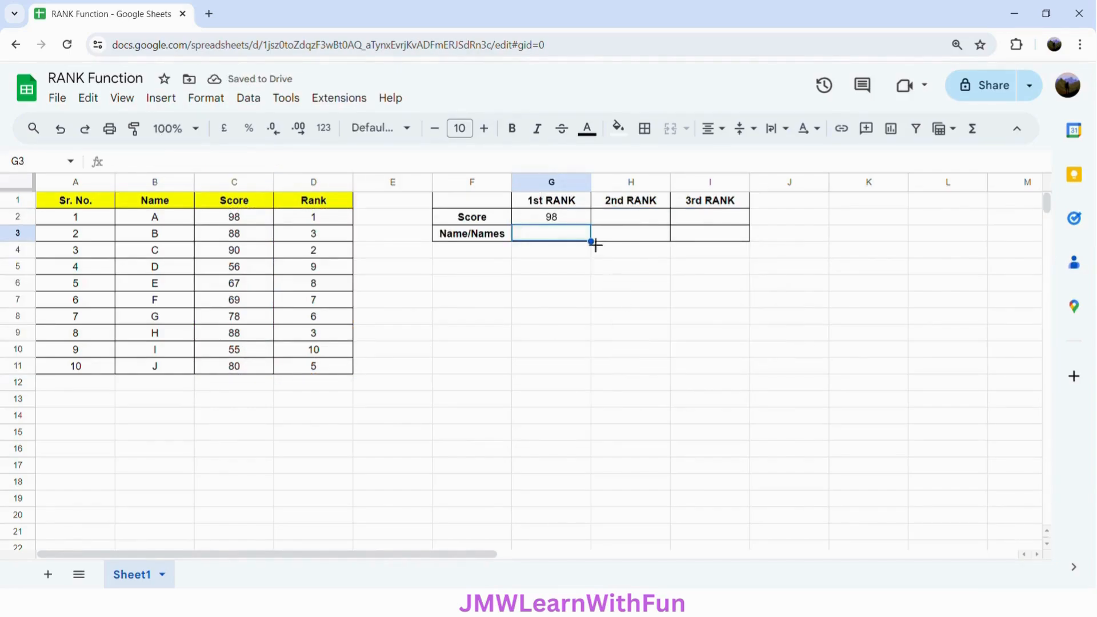
# Fill the G2 formula across to H2:I2 and change the search key in H2 to 2, declining the suggested auto-fill
pyautogui.click(571, 215)
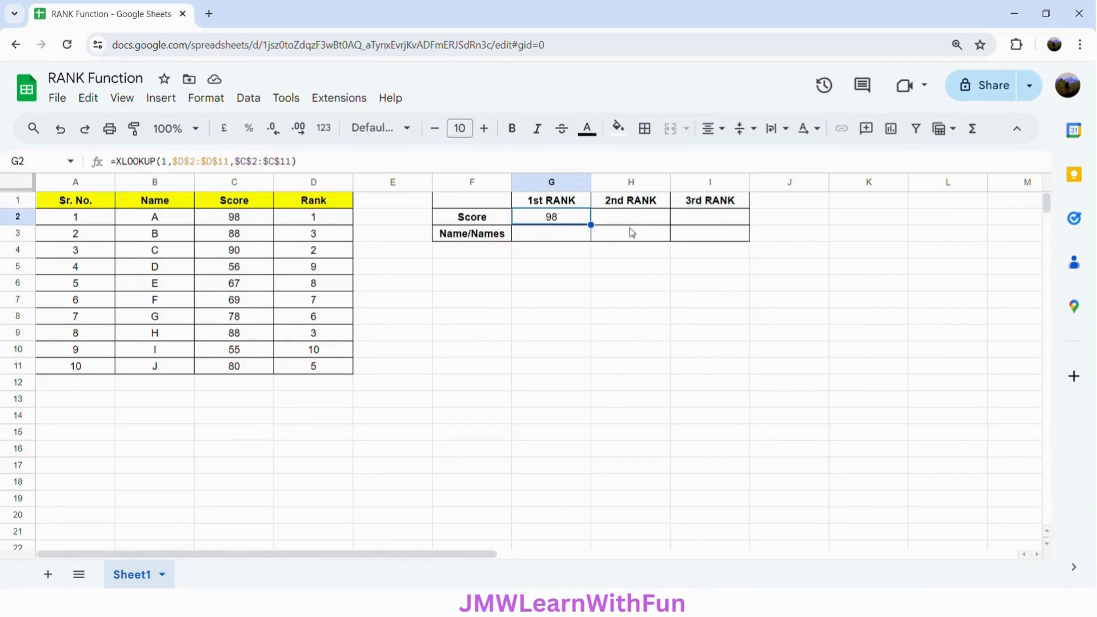
pyautogui.moveTo(591, 225); pyautogui.dragTo(711, 224)
pyautogui.doubleClick(650, 221)
pyautogui.click(650, 221)
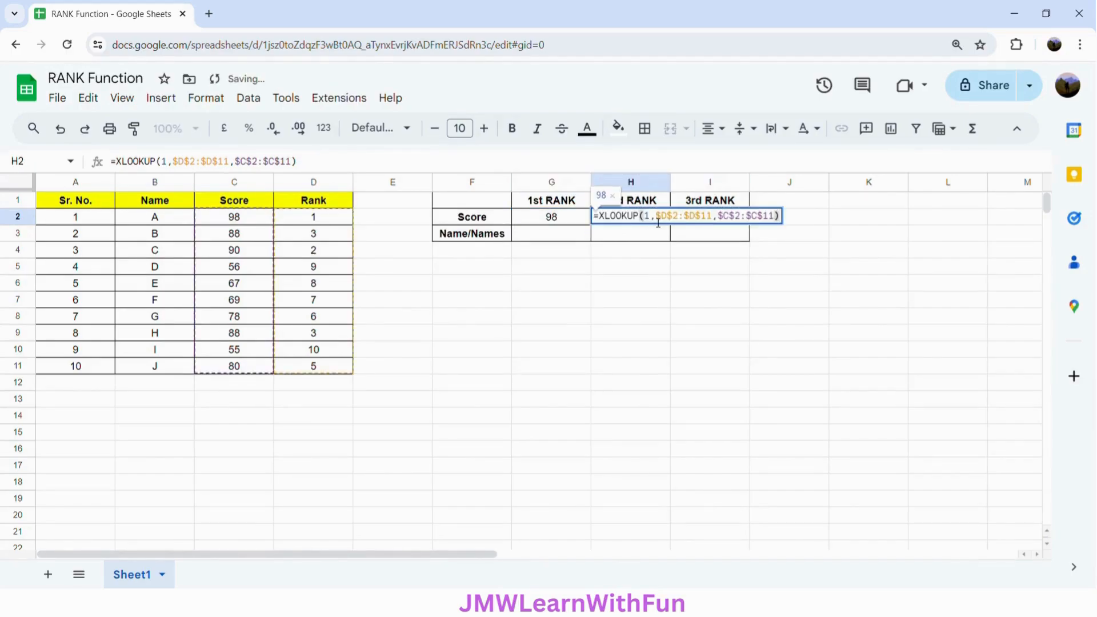
pyautogui.press('BackSpace')
pyautogui.write('2')
pyautogui.press('Return')
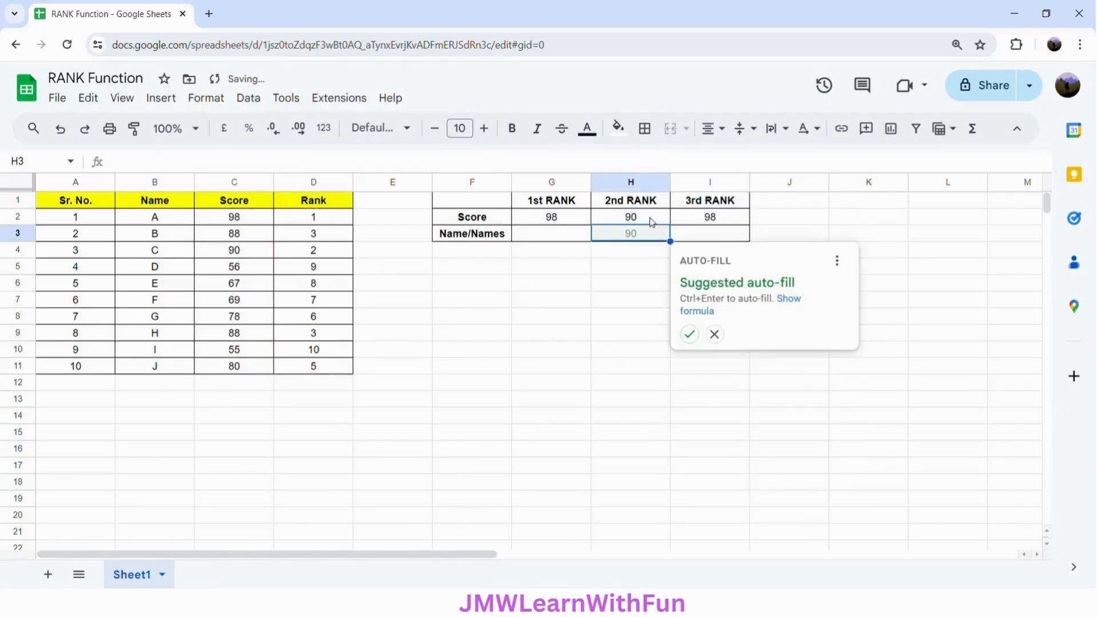
pyautogui.click(714, 332)
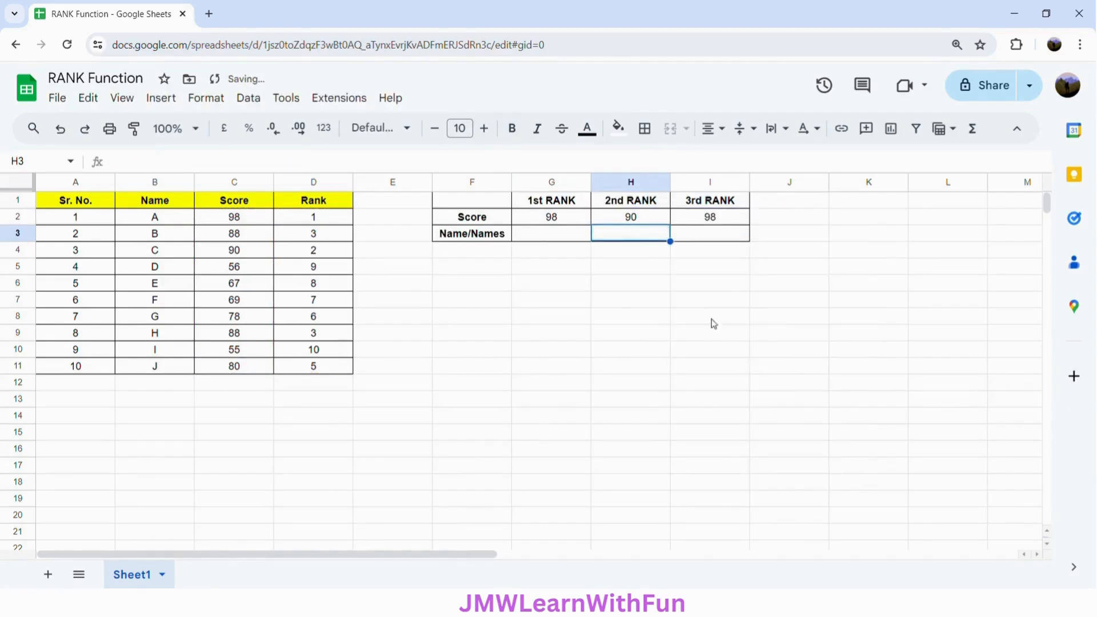
# Change the XLOOKUP search key in I2 to 3 and decline the suggested auto-fill
pyautogui.click(711, 222)
pyautogui.doubleClick(717, 222)
pyautogui.click(732, 223)
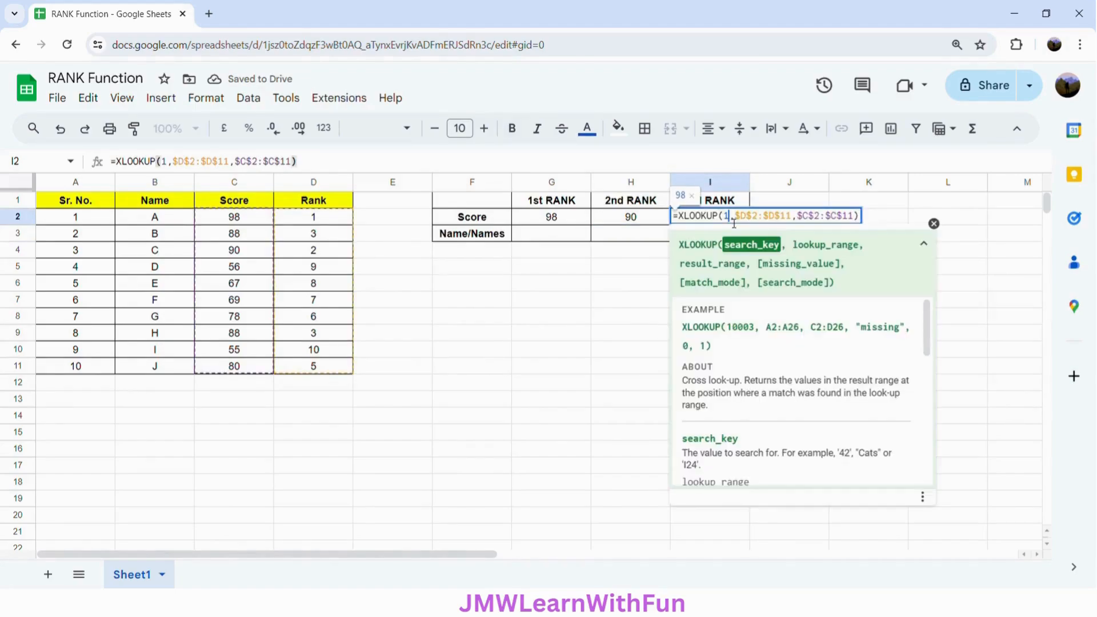
pyautogui.press('BackSpace')
pyautogui.write('3')
pyautogui.press('Return')
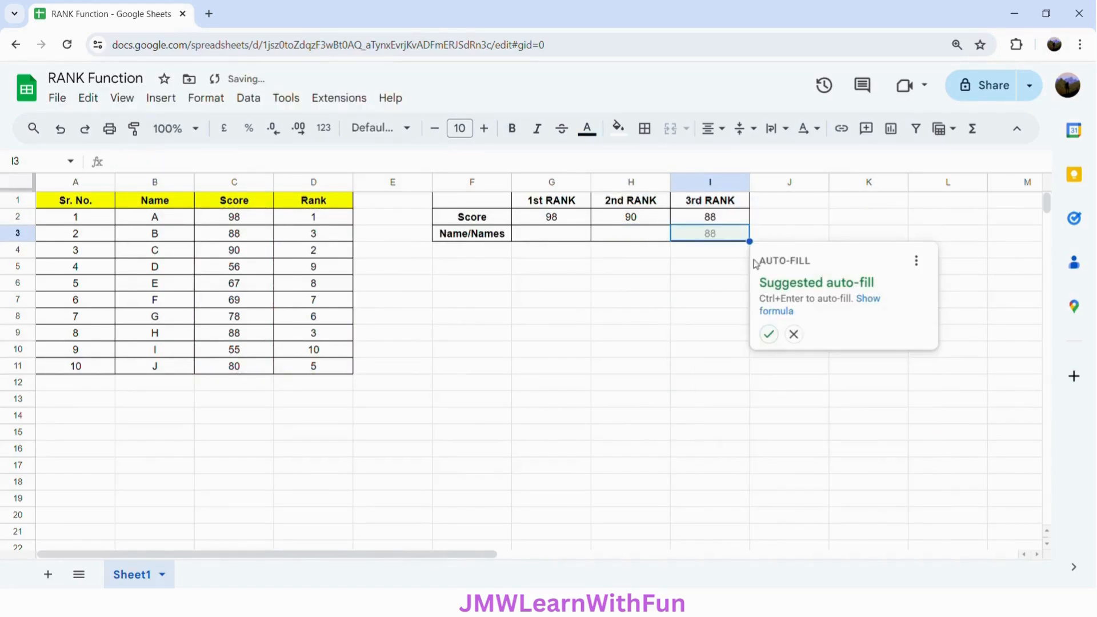
pyautogui.click(794, 334)
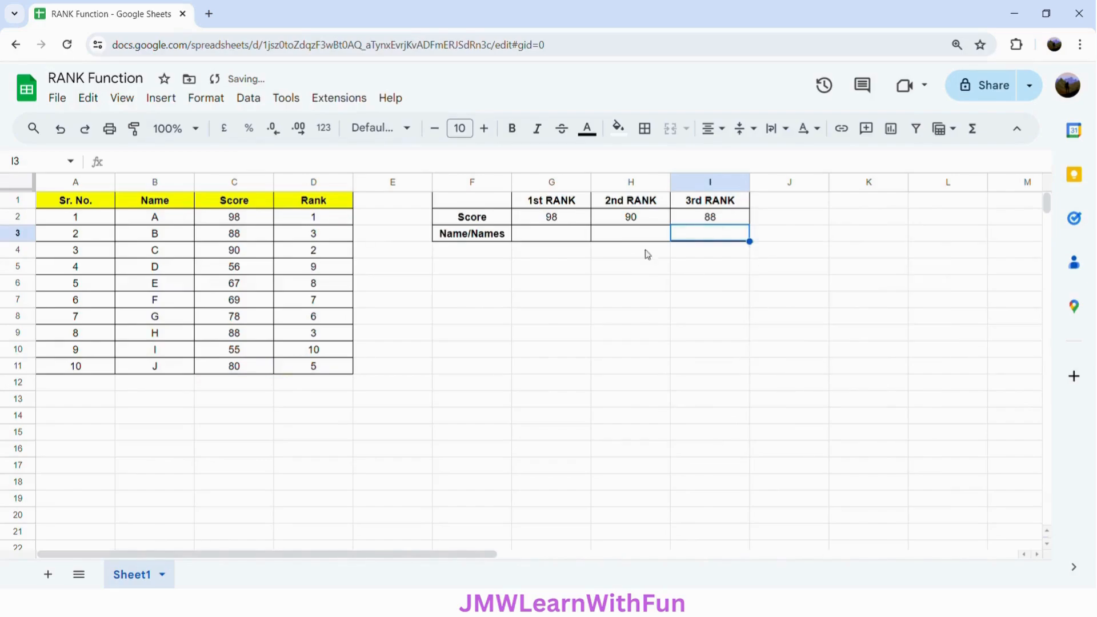
# Check the summary scores against the scores and ranks in the source table
pyautogui.click(564, 218)
pyautogui.click(324, 224)
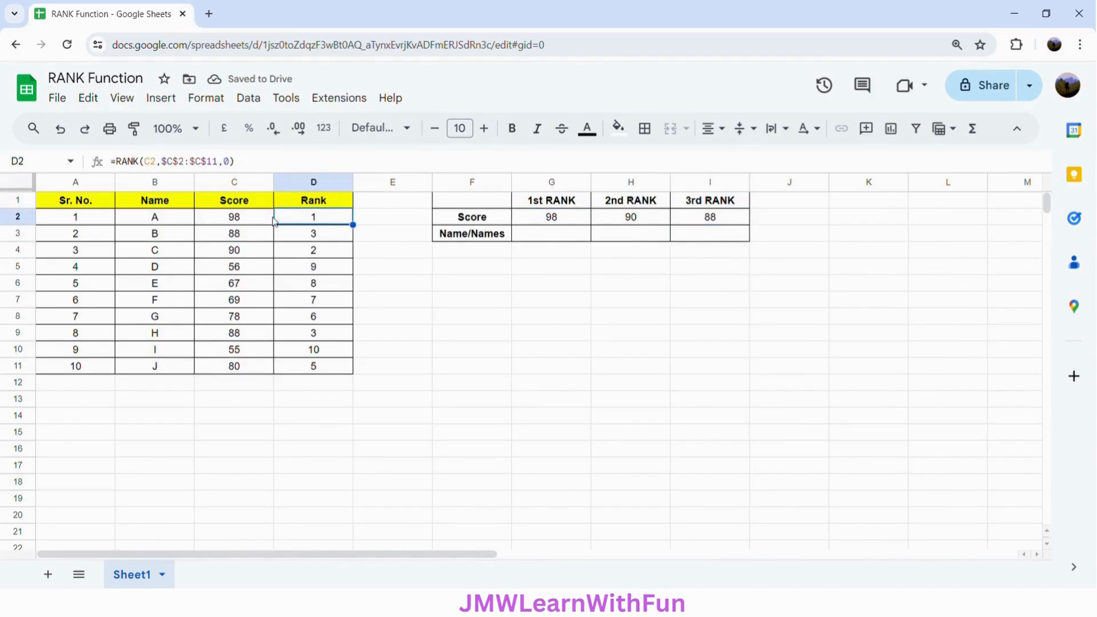
pyautogui.click(246, 223)
pyautogui.click(308, 255)
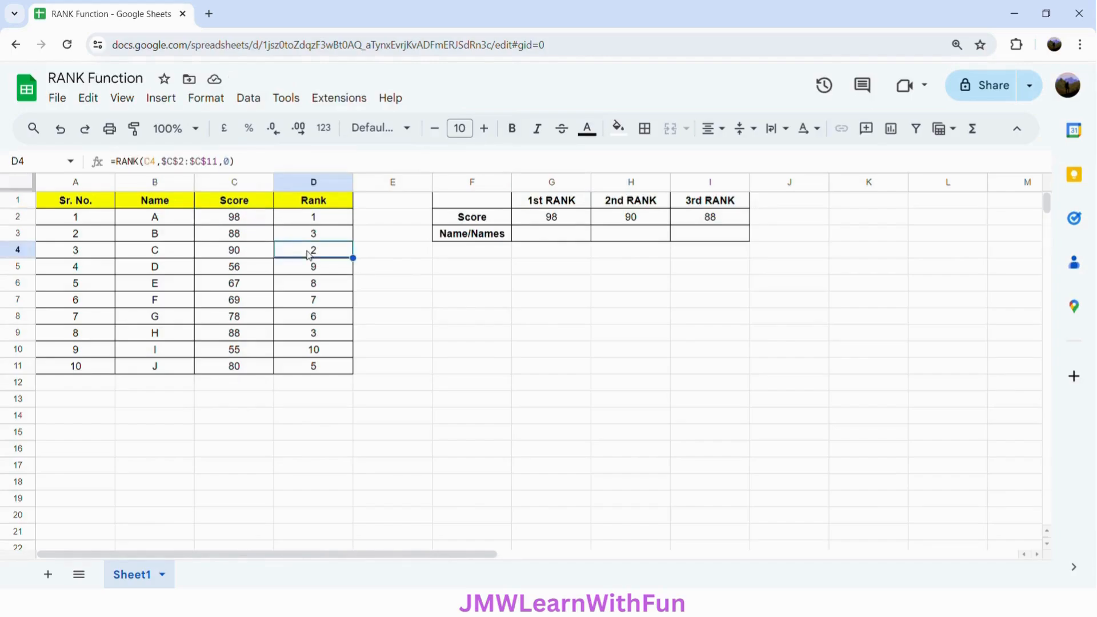
pyautogui.click(258, 256)
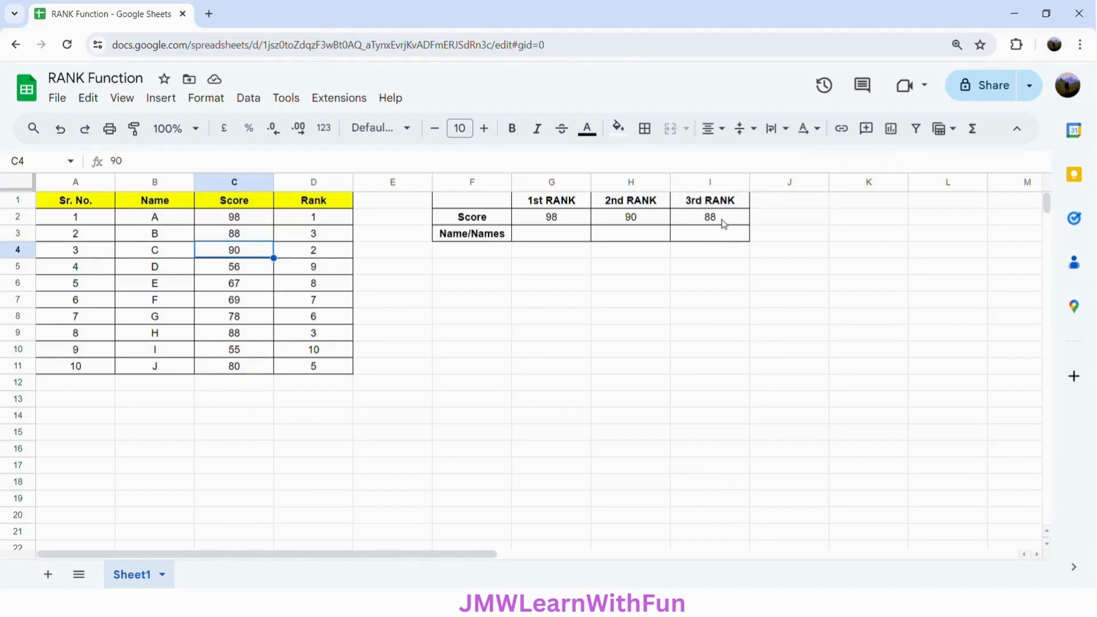
pyautogui.click(304, 237)
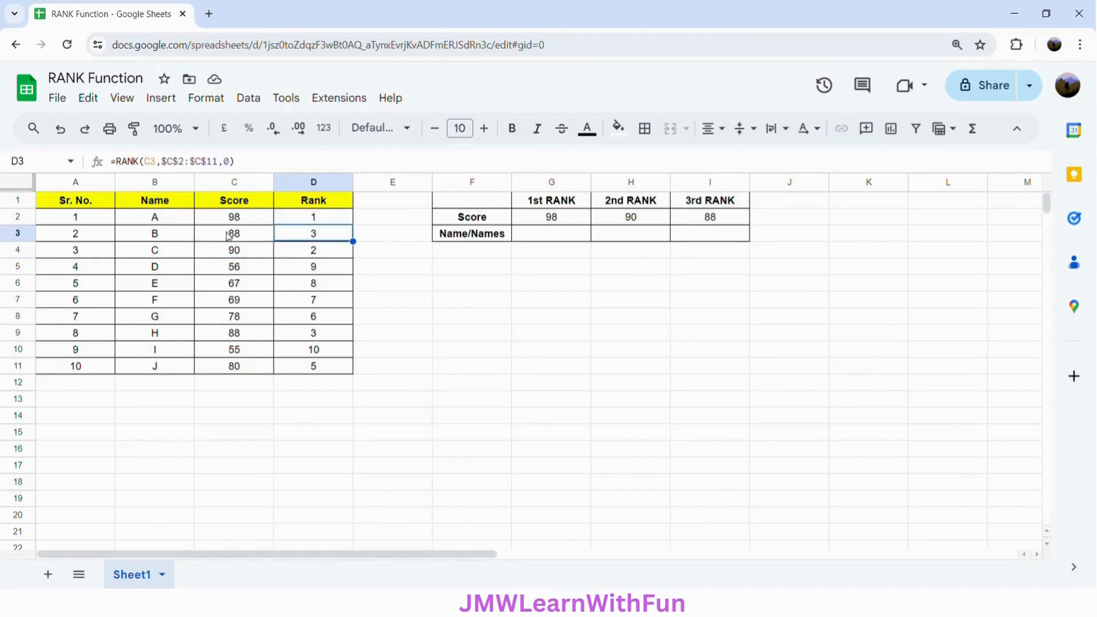
# Start a FILTER formula in G3 with the absolute name range $B$2:$B$11
pyautogui.click(556, 239)
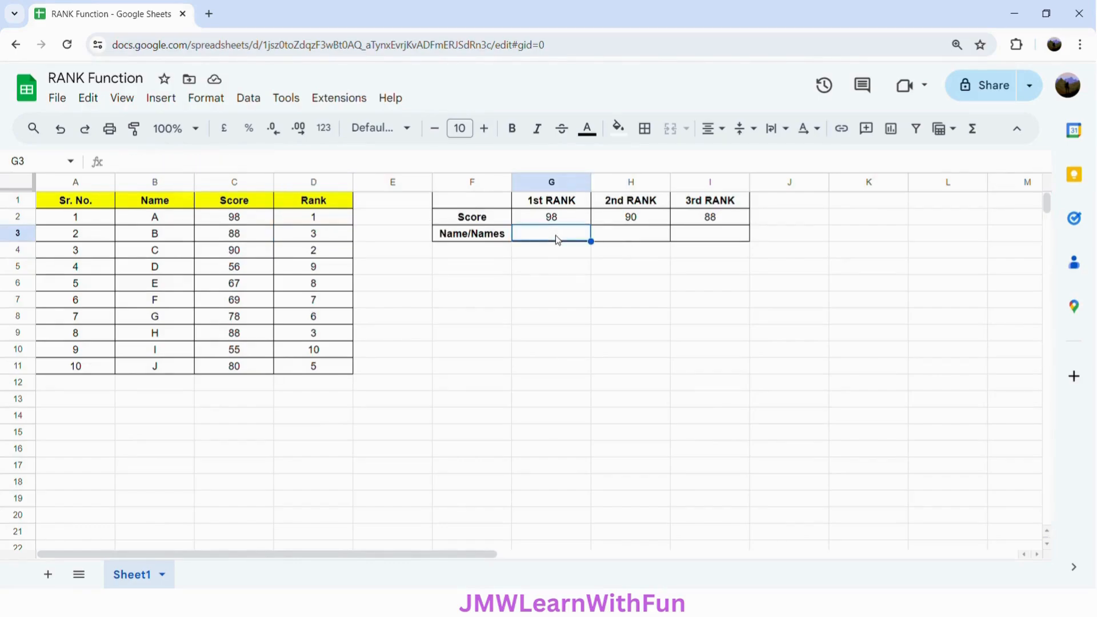
pyautogui.write('=')
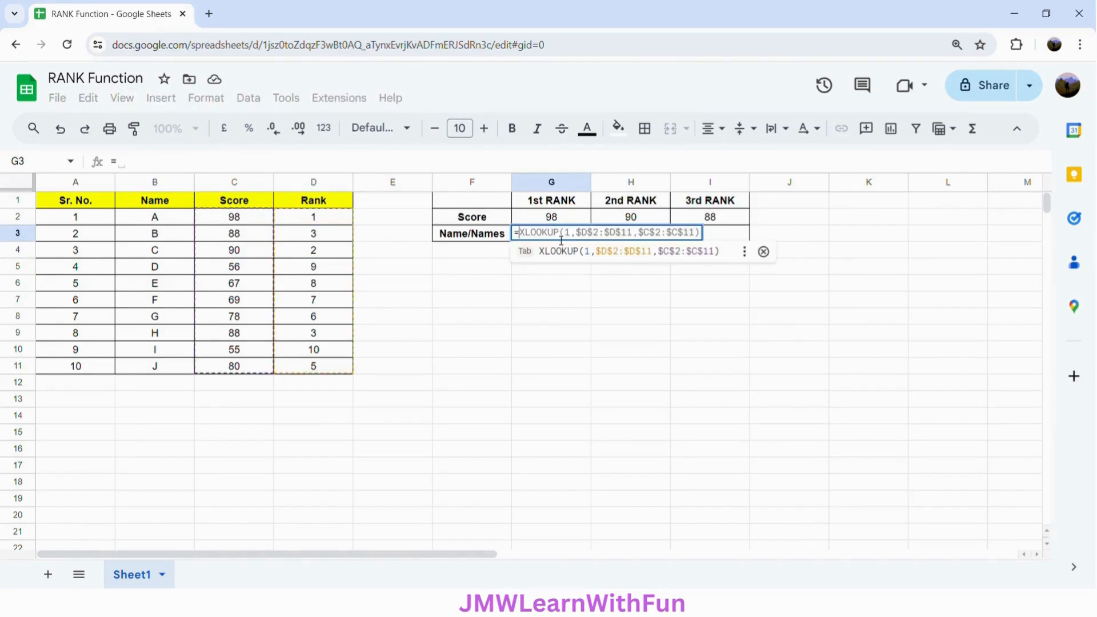
pyautogui.write('FILTER')
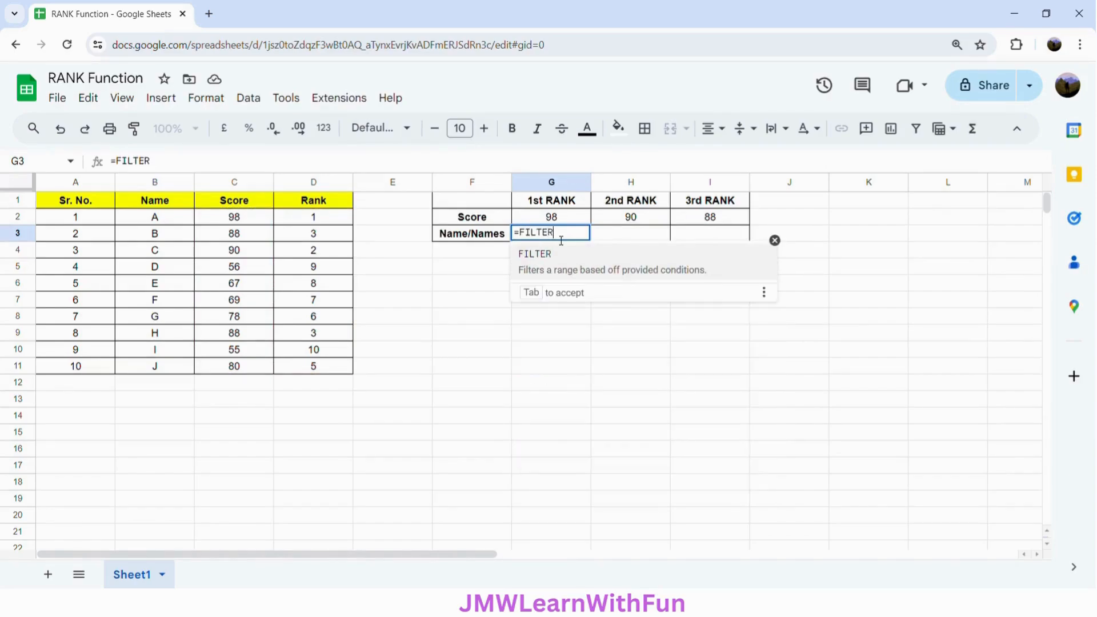
pyautogui.write('(')
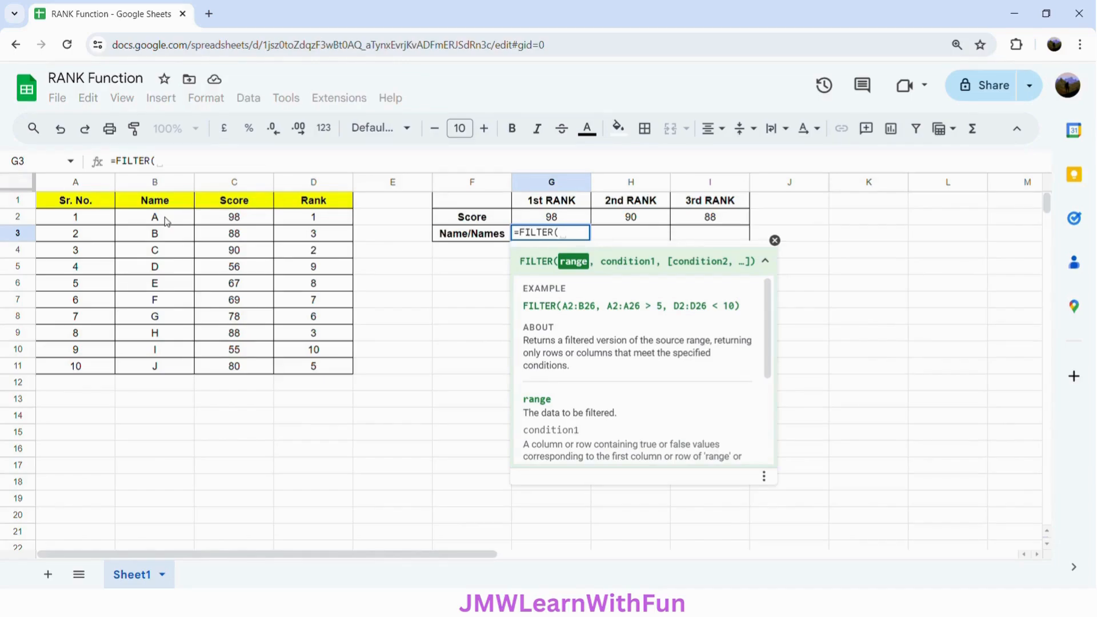
pyautogui.moveTo(166, 221); pyautogui.dragTo(161, 372)
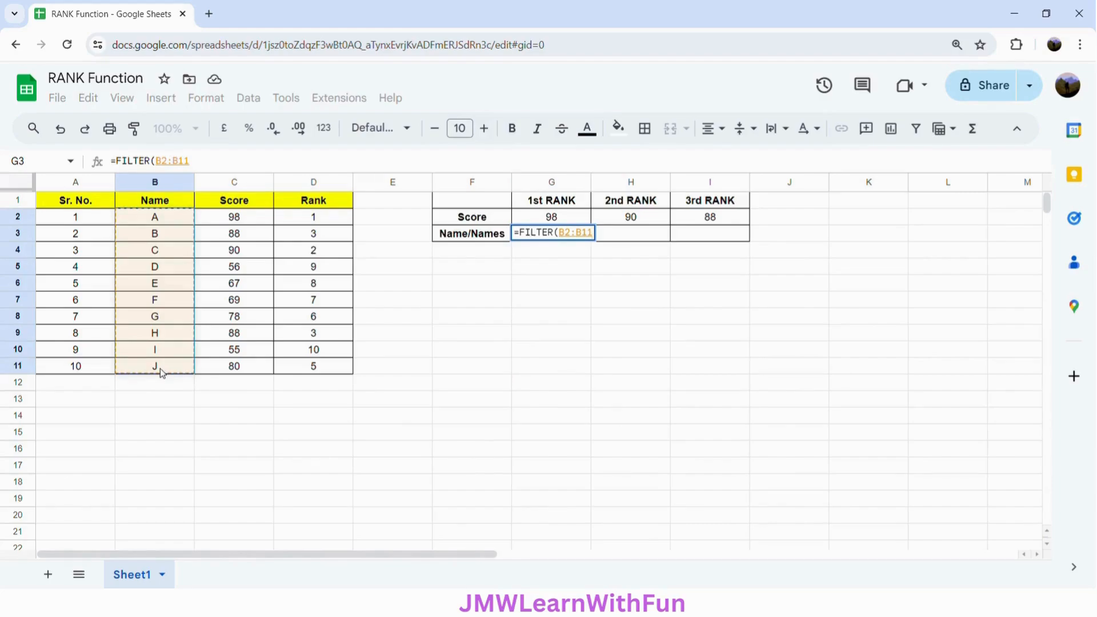
pyautogui.press('F4')
pyautogui.write(',')
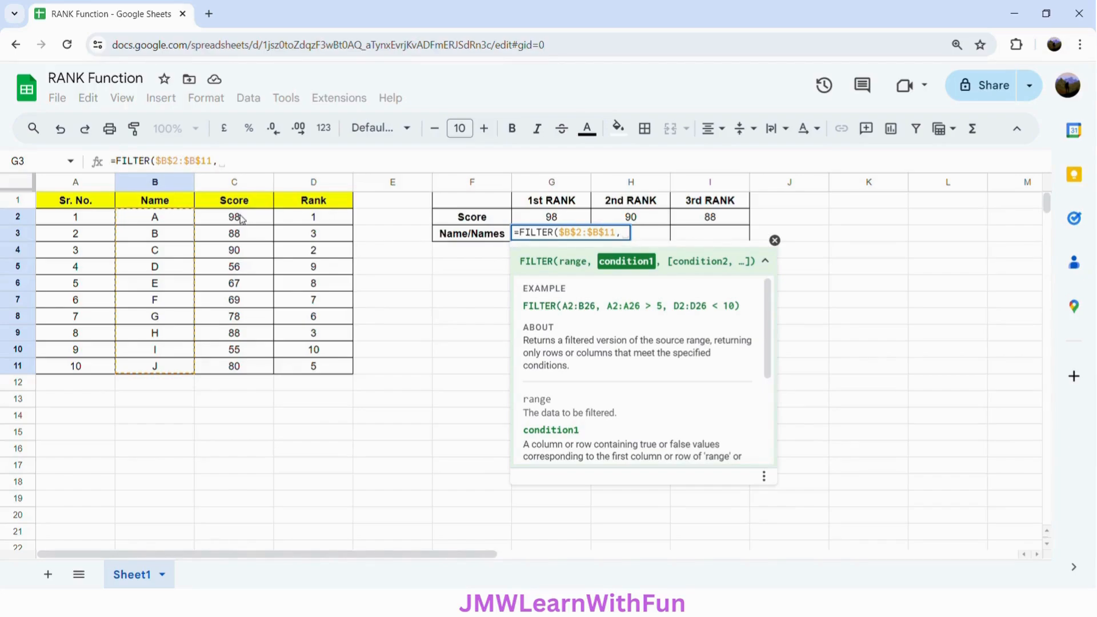
# Complete the G3 FILTER formula with the condition $C$2:$C$11=G2
pyautogui.moveTo(241, 219); pyautogui.dragTo(245, 370)
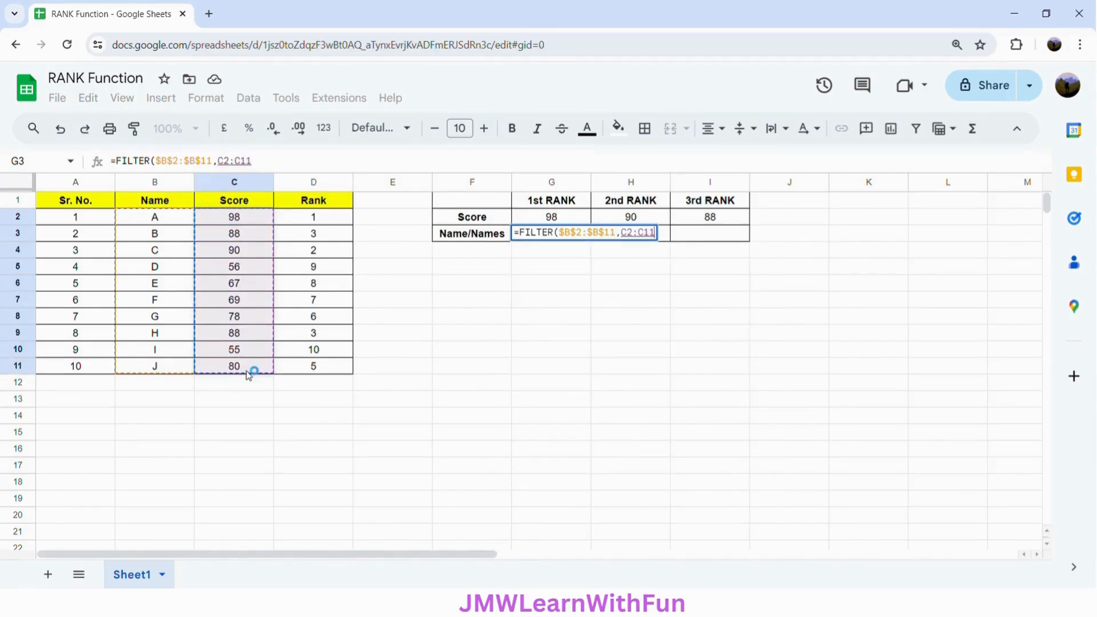
pyautogui.press('F4')
pyautogui.write('=')
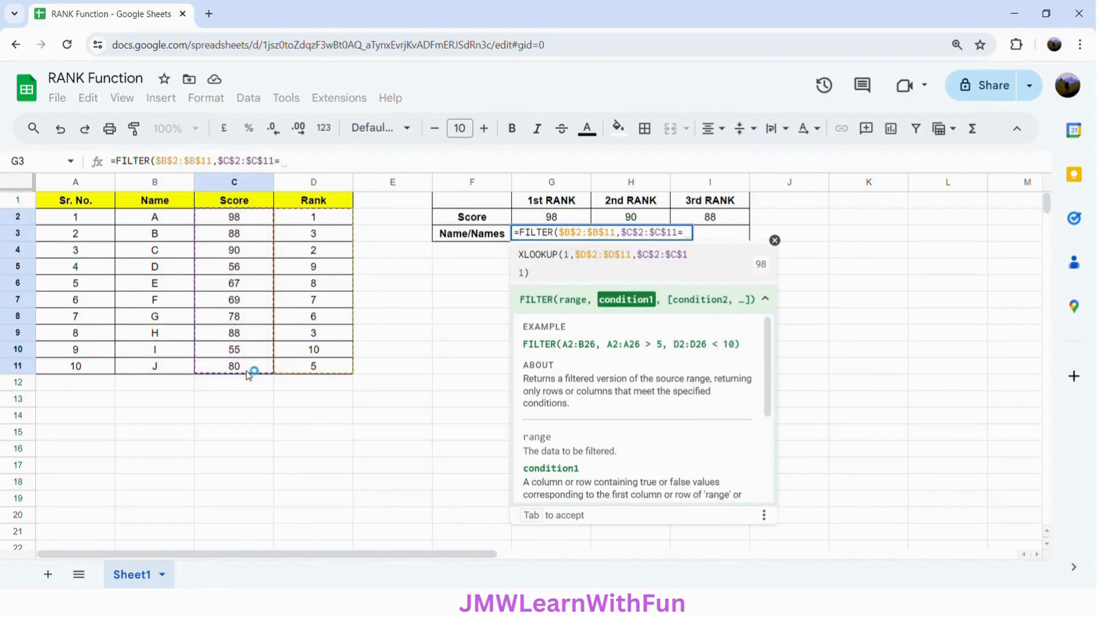
pyautogui.click(567, 223)
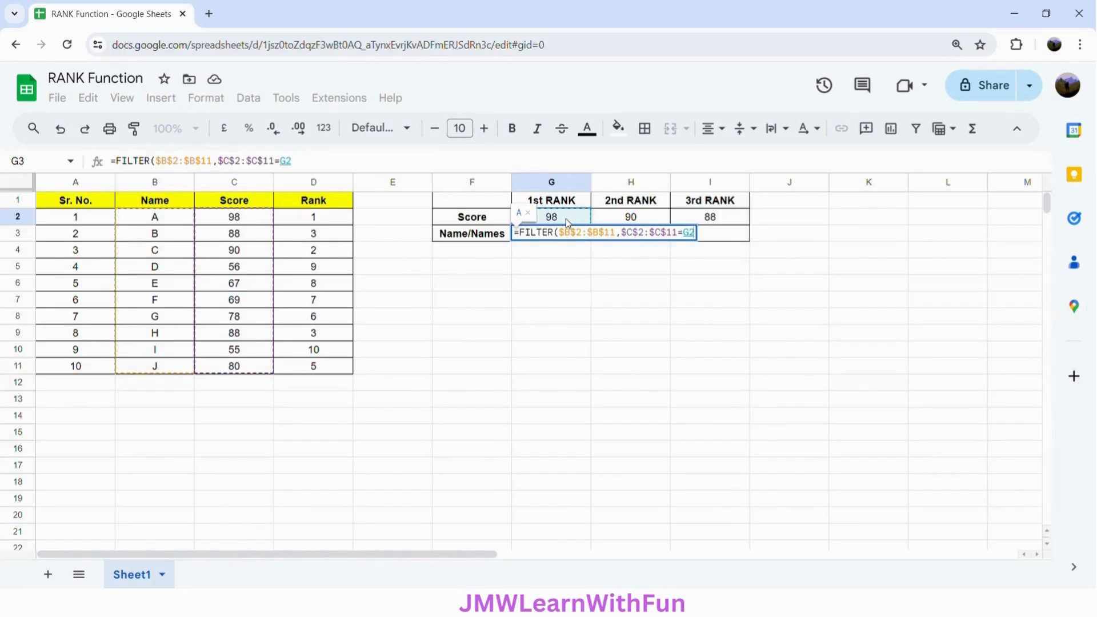
pyautogui.write(')')
pyautogui.press('Return')
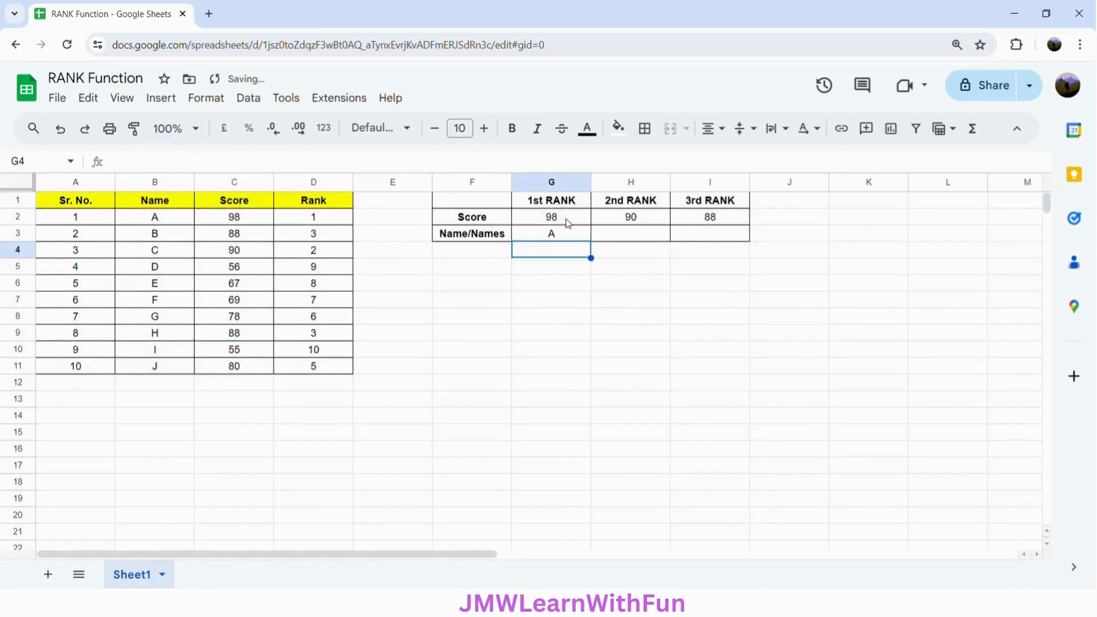
# Fill the G3 formula across to H3:I3 and copy the formatting of I3 onto I4
pyautogui.click(580, 235)
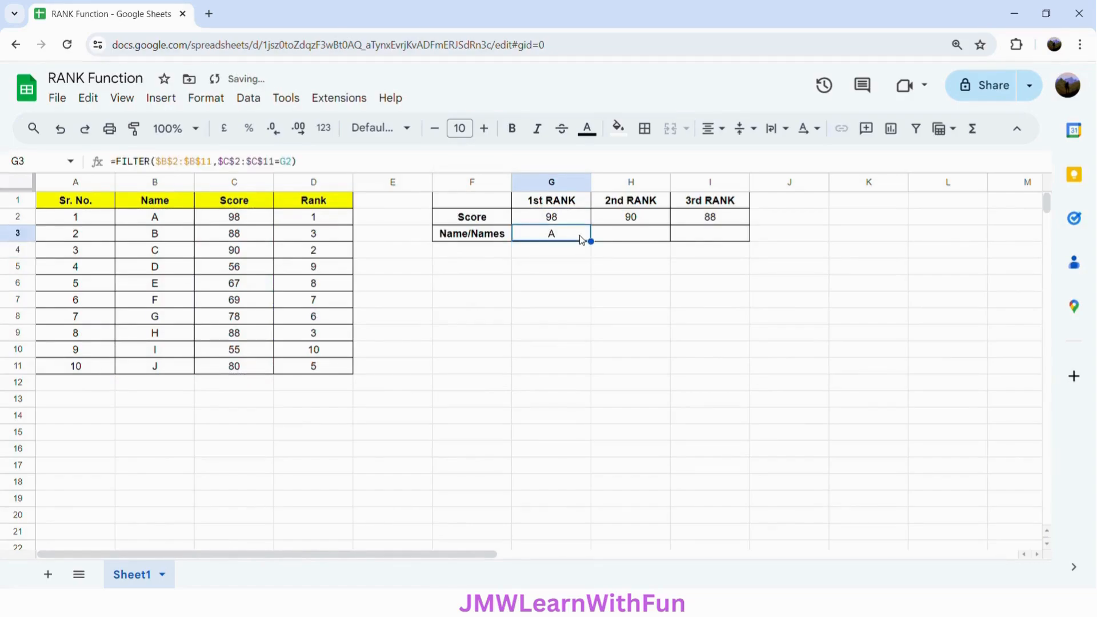
pyautogui.moveTo(601, 250); pyautogui.dragTo(708, 245)
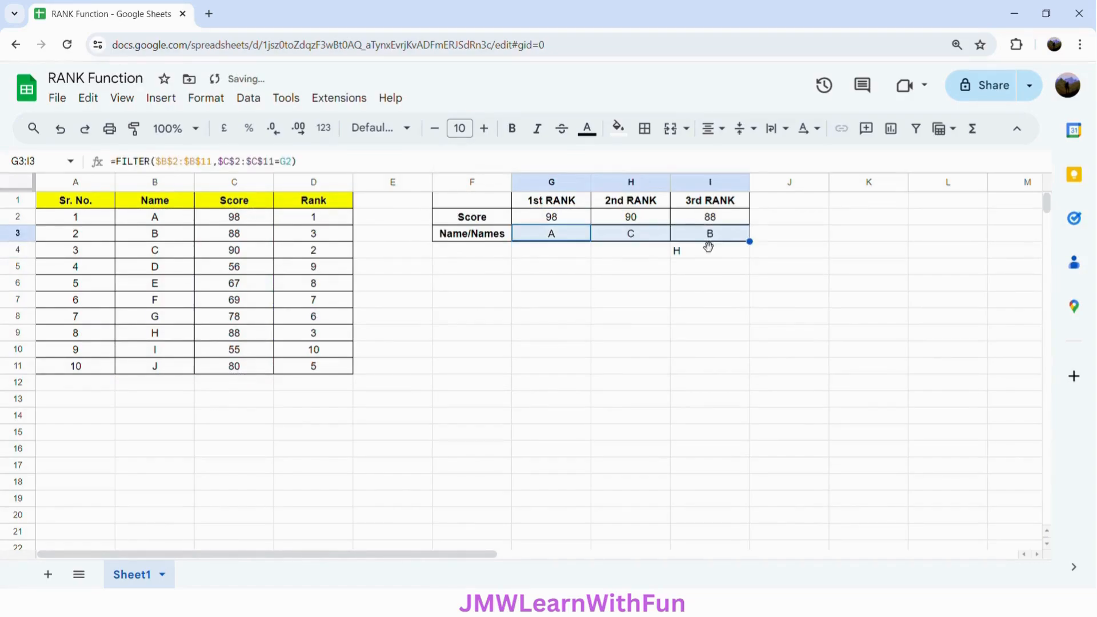
pyautogui.click(706, 260)
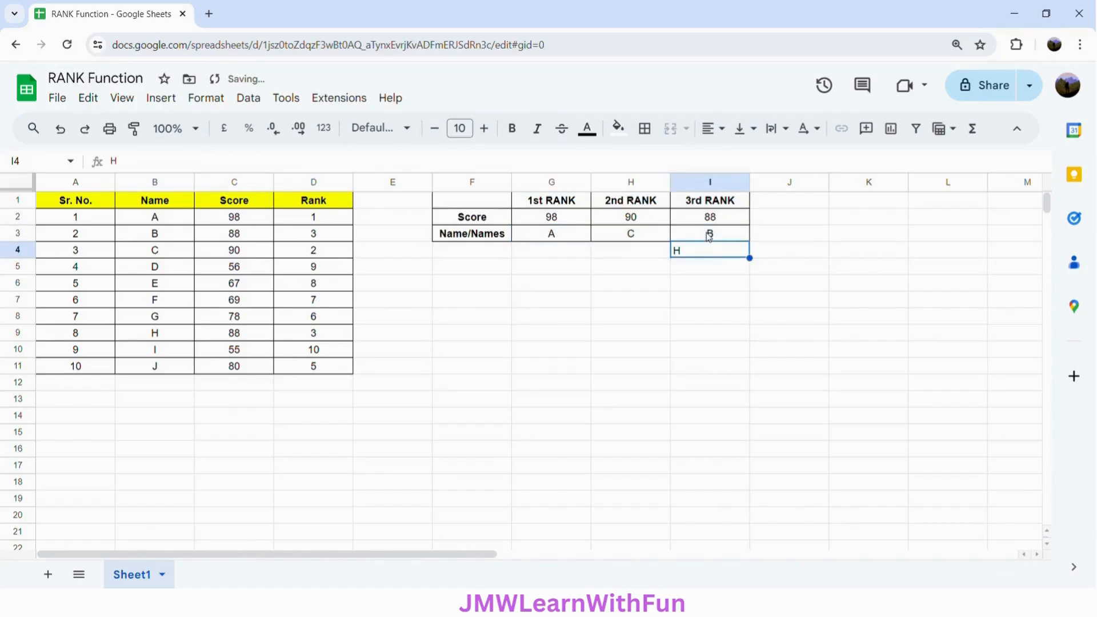
pyautogui.click(709, 236)
pyautogui.click(134, 128)
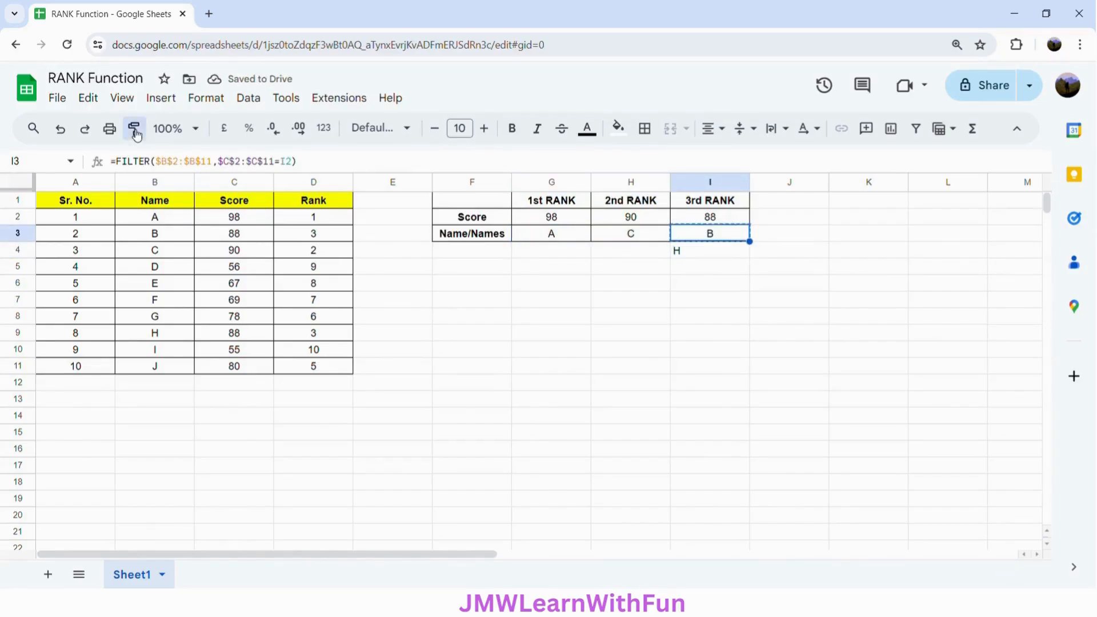
pyautogui.click(693, 254)
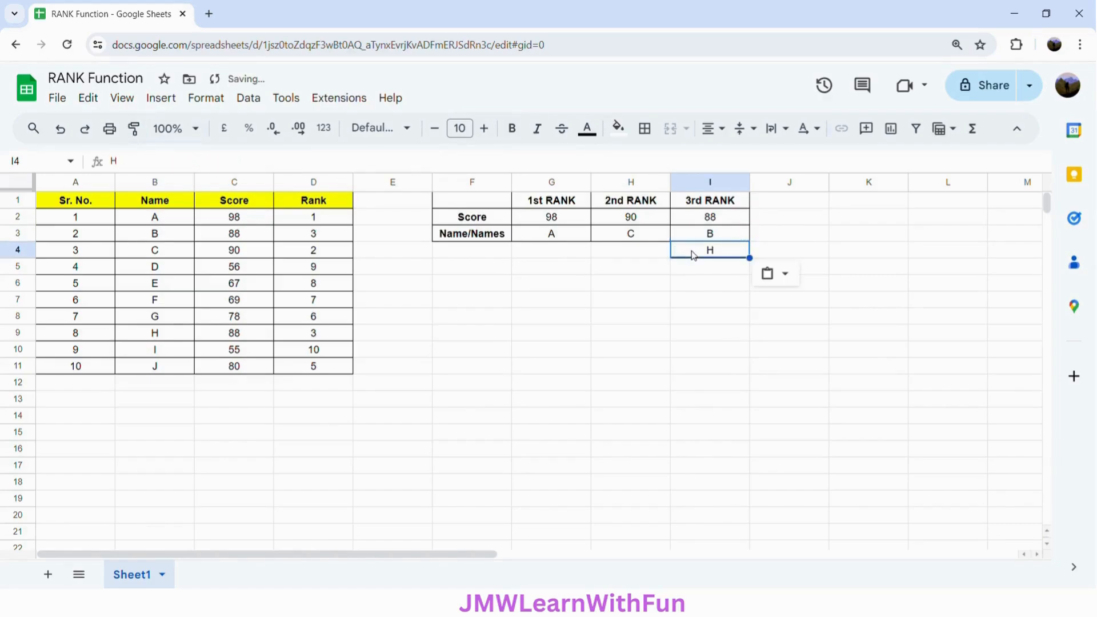
# Review the scores and names returned for the 1st, 2nd and 3rd ranks in the summary table
pyautogui.click(619, 257)
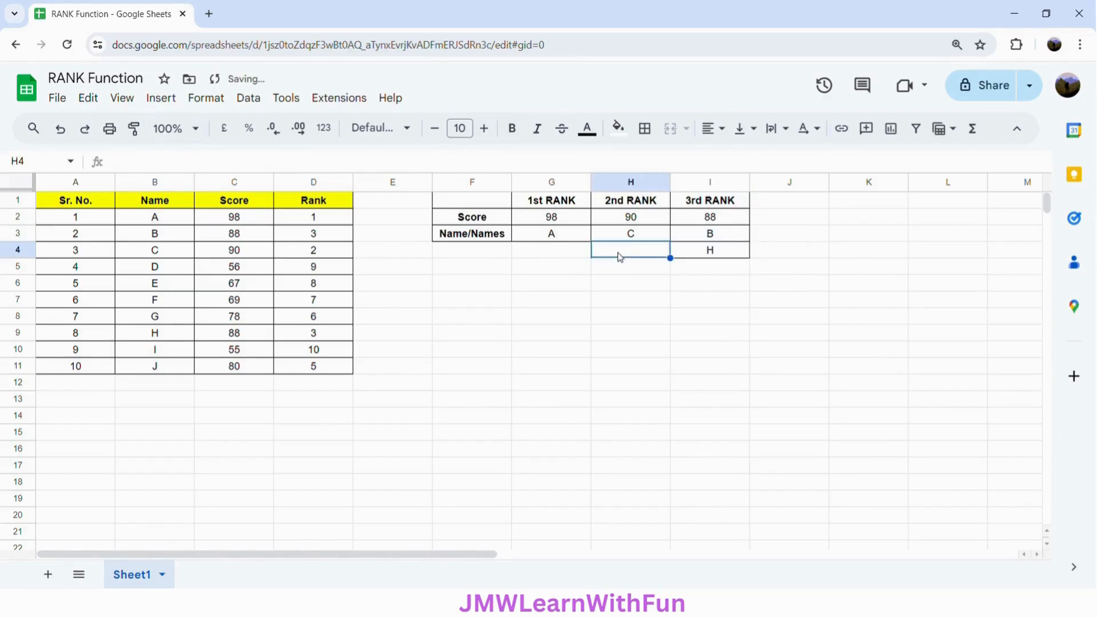
pyautogui.click(547, 216)
pyautogui.moveTo(547, 216); pyautogui.dragTo(548, 235)
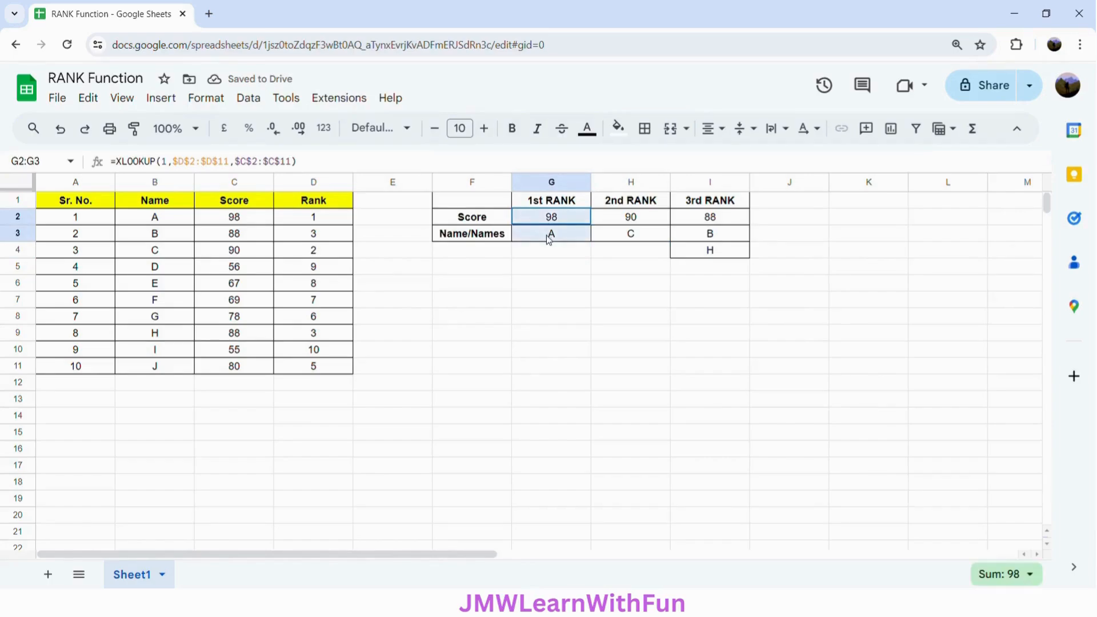
pyautogui.click(640, 240)
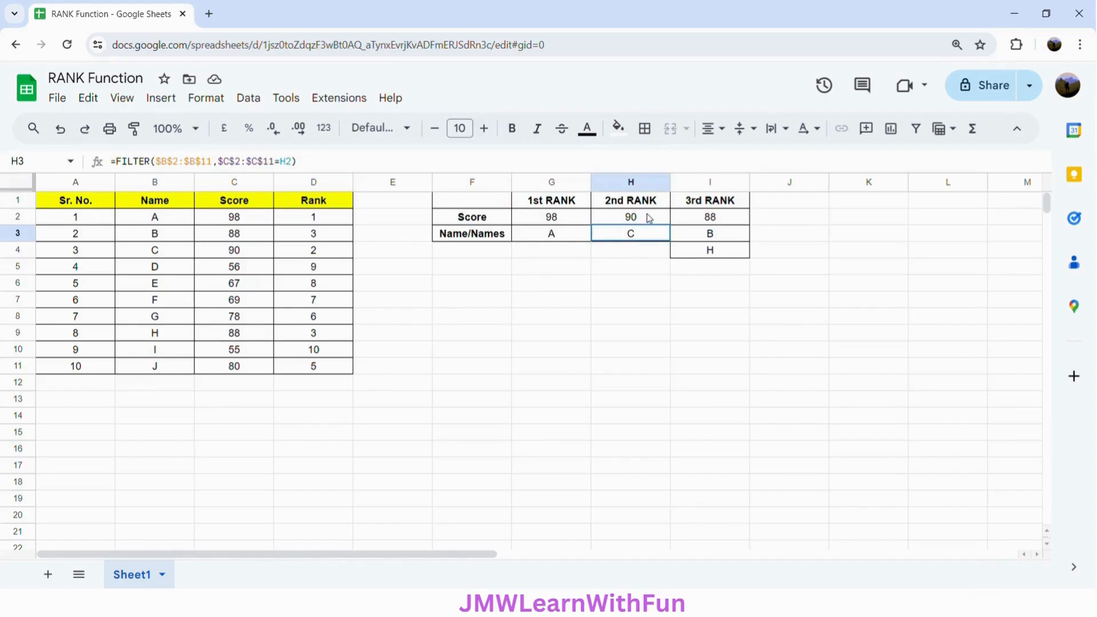
pyautogui.moveTo(647, 214); pyautogui.dragTo(648, 216)
pyautogui.click(697, 253)
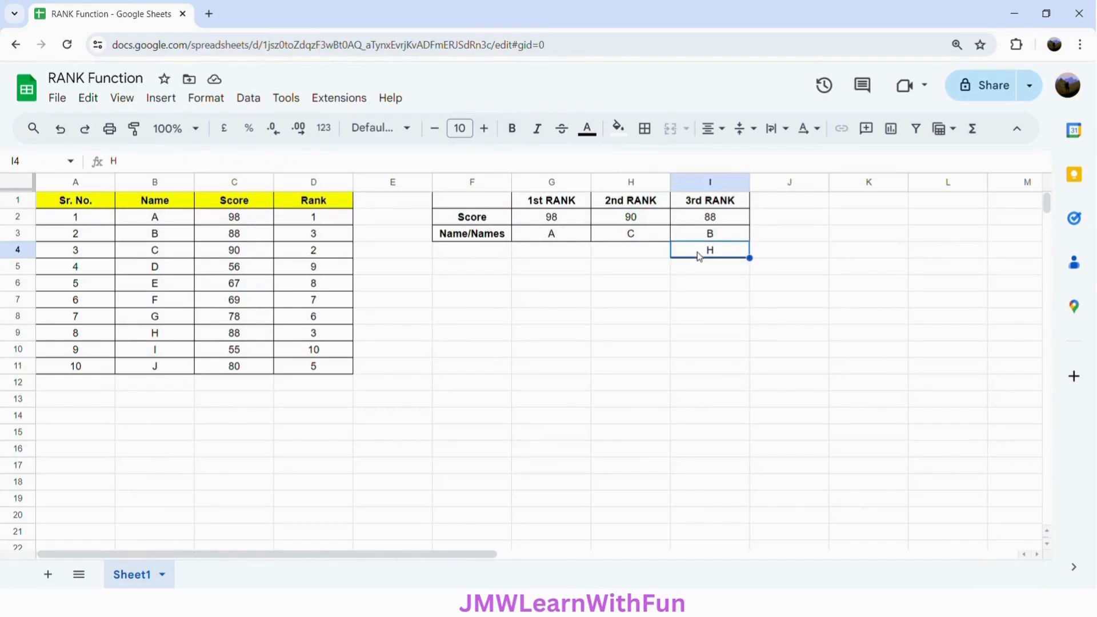
pyautogui.moveTo(698, 256); pyautogui.dragTo(702, 221)
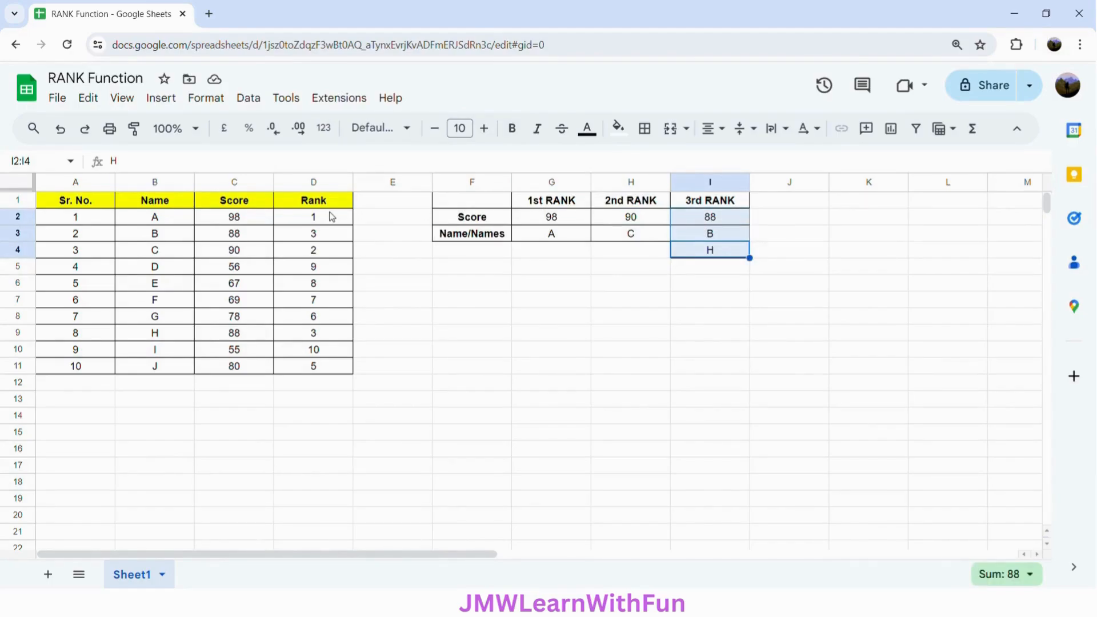
# Fill the summary header cells F1:I1 with yellow
pyautogui.click(494, 202)
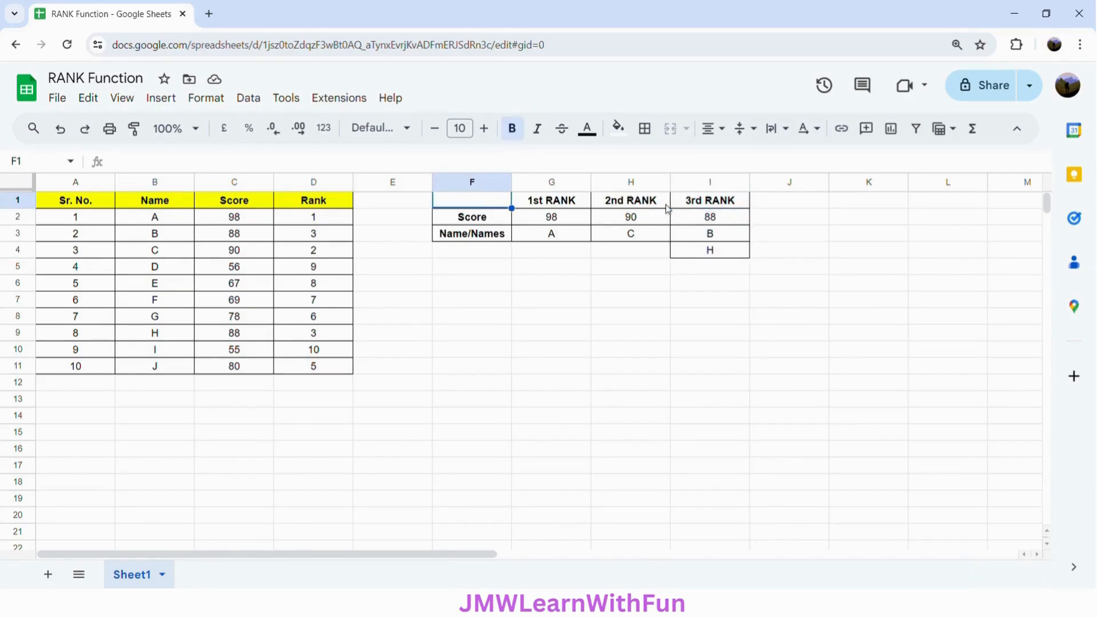
pyautogui.keyDown('shift'); pyautogui.click(694, 208); pyautogui.keyUp('shift')
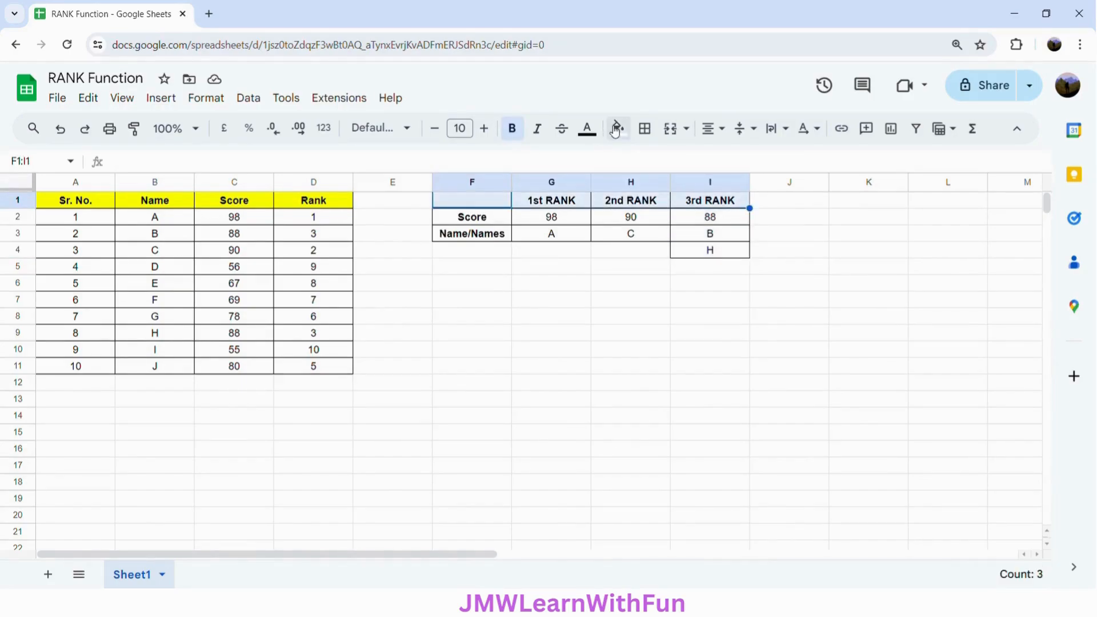
pyautogui.click(618, 128)
pyautogui.click(675, 200)
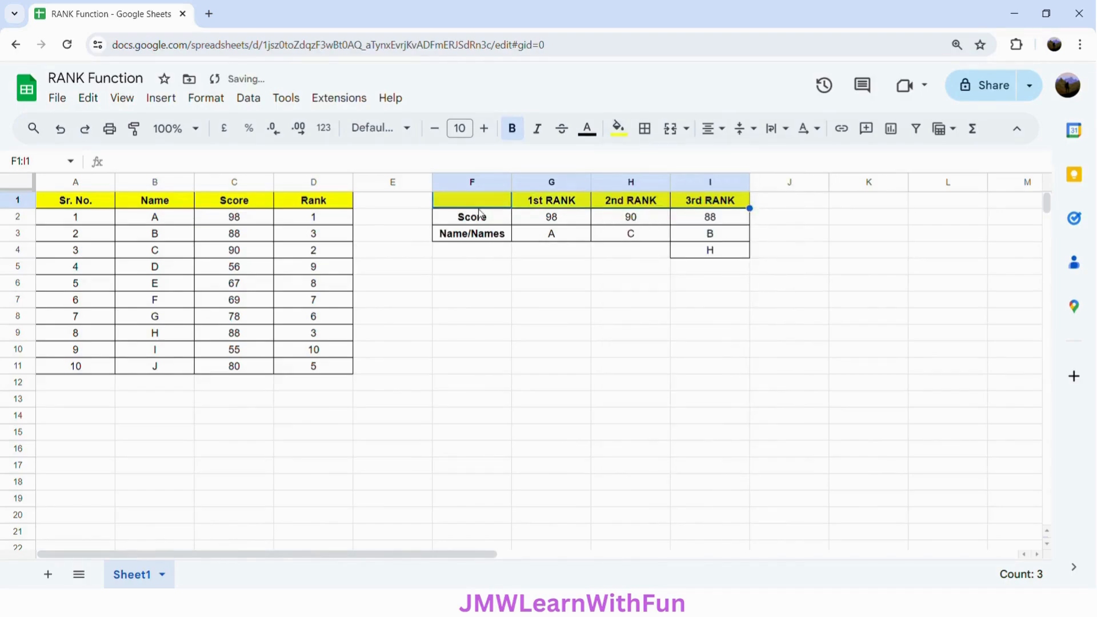
# Fill the summary row label cells F2:F3 with green
pyautogui.click(482, 205)
pyautogui.click(482, 223)
pyautogui.keyDown('shift'); pyautogui.click(485, 237); pyautogui.keyUp('shift')
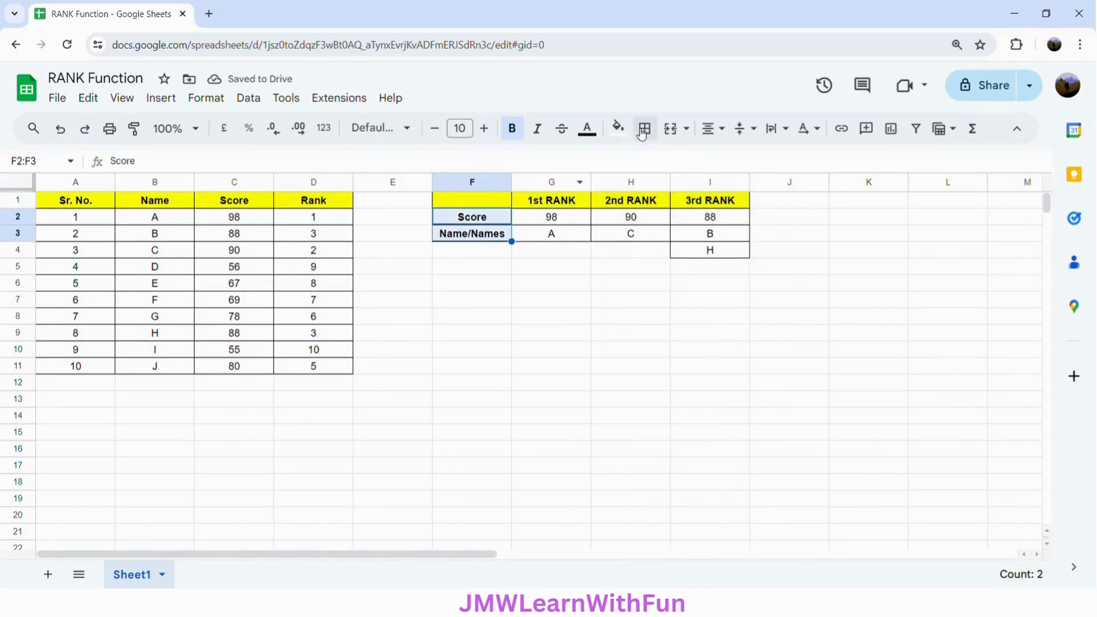
pyautogui.click(618, 128)
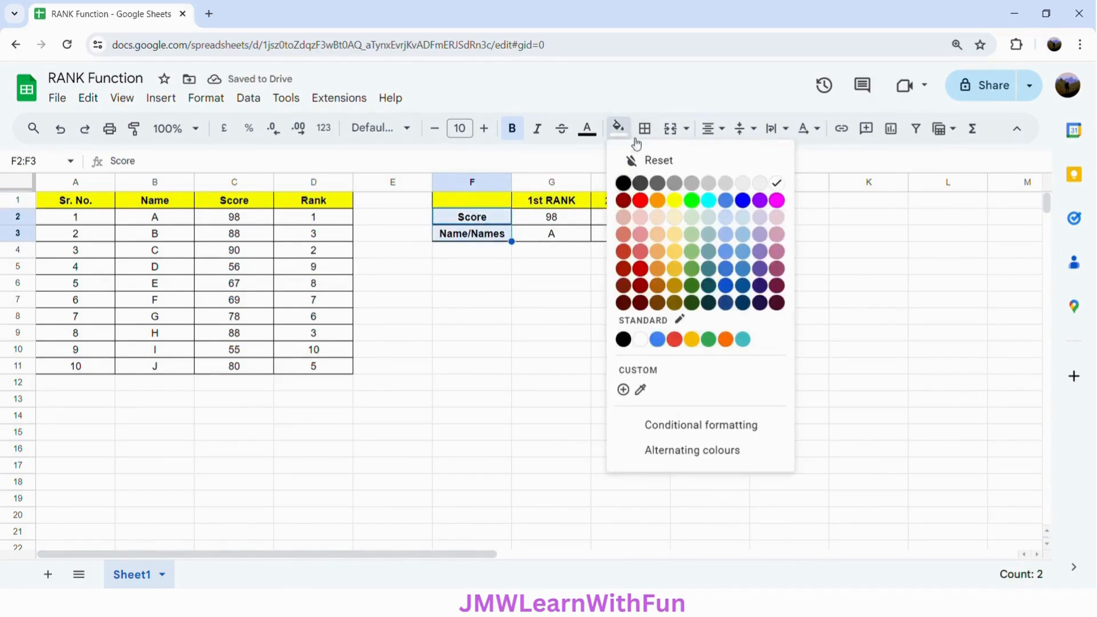
pyautogui.click(693, 200)
pyautogui.click(708, 223)
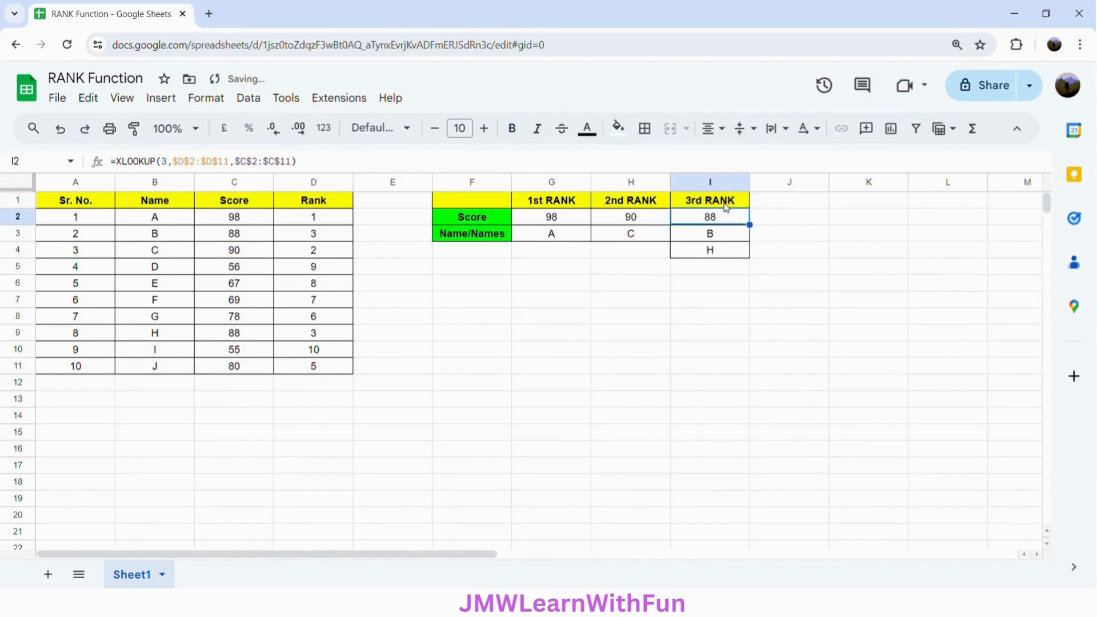
pyautogui.click(726, 207)
pyautogui.click(729, 221)
pyautogui.click(313, 223)
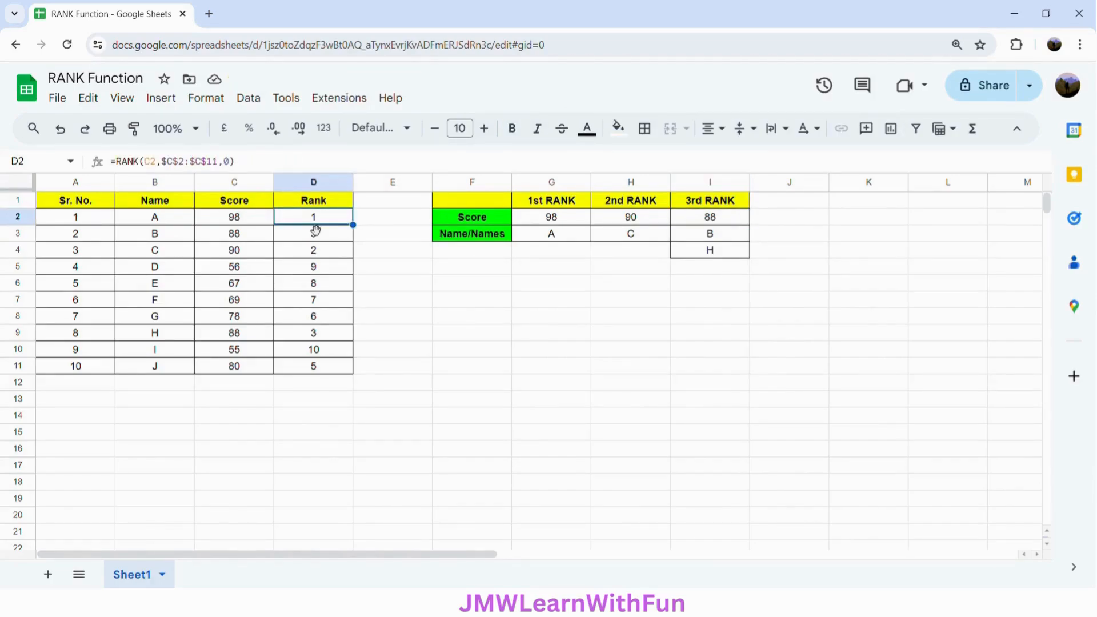